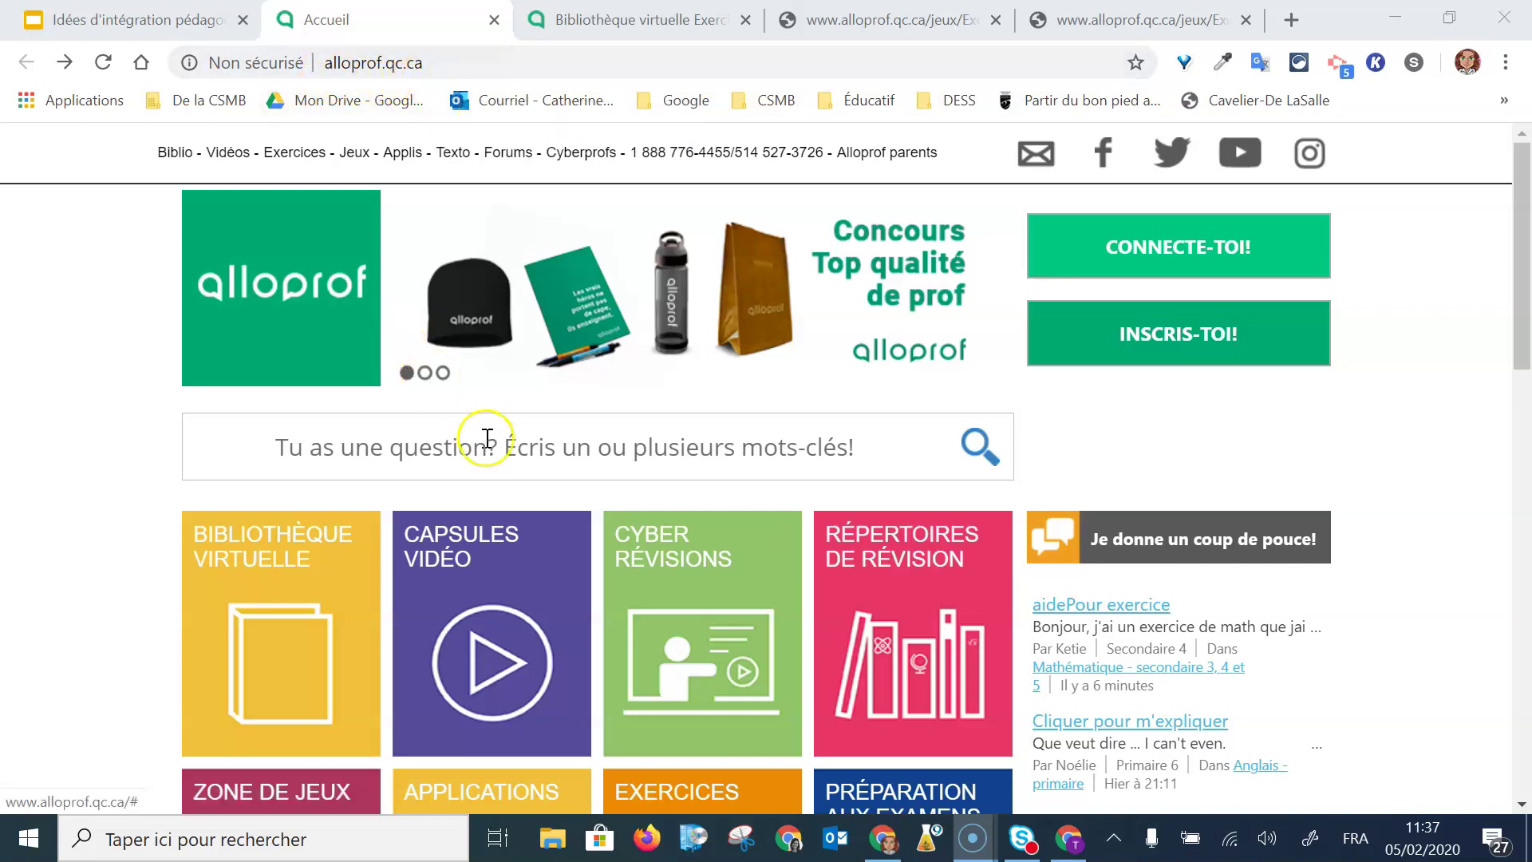
Open 'Exercice de vocabulaire pour le primaire' from the Exercices section and launch it in a new tab
scroll(489, 441, down, 3)
click(672, 573)
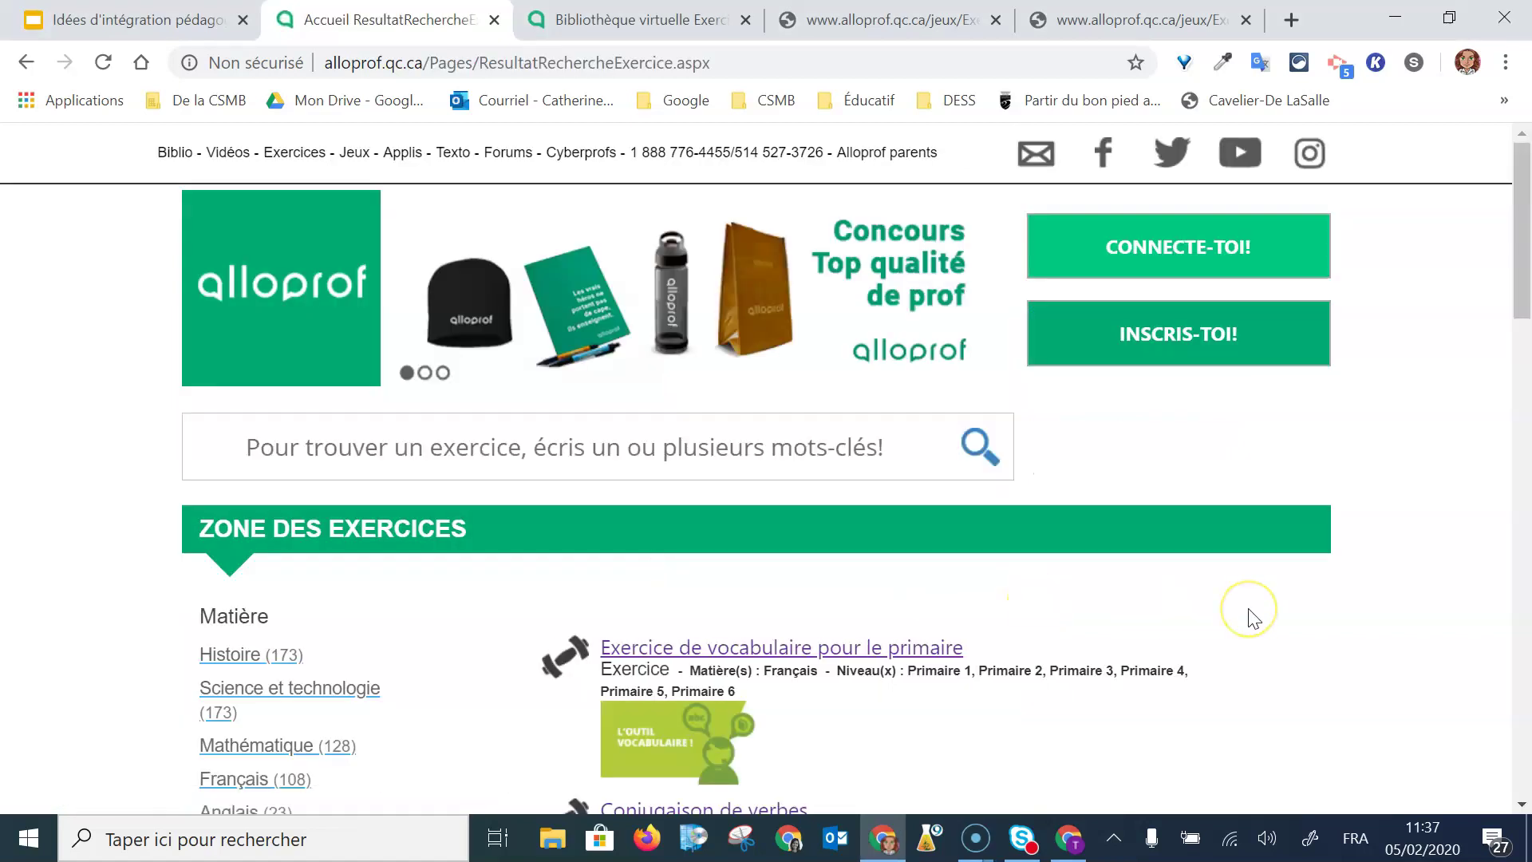
scroll(1251, 620, down, 14)
scroll(1253, 620, up, 7)
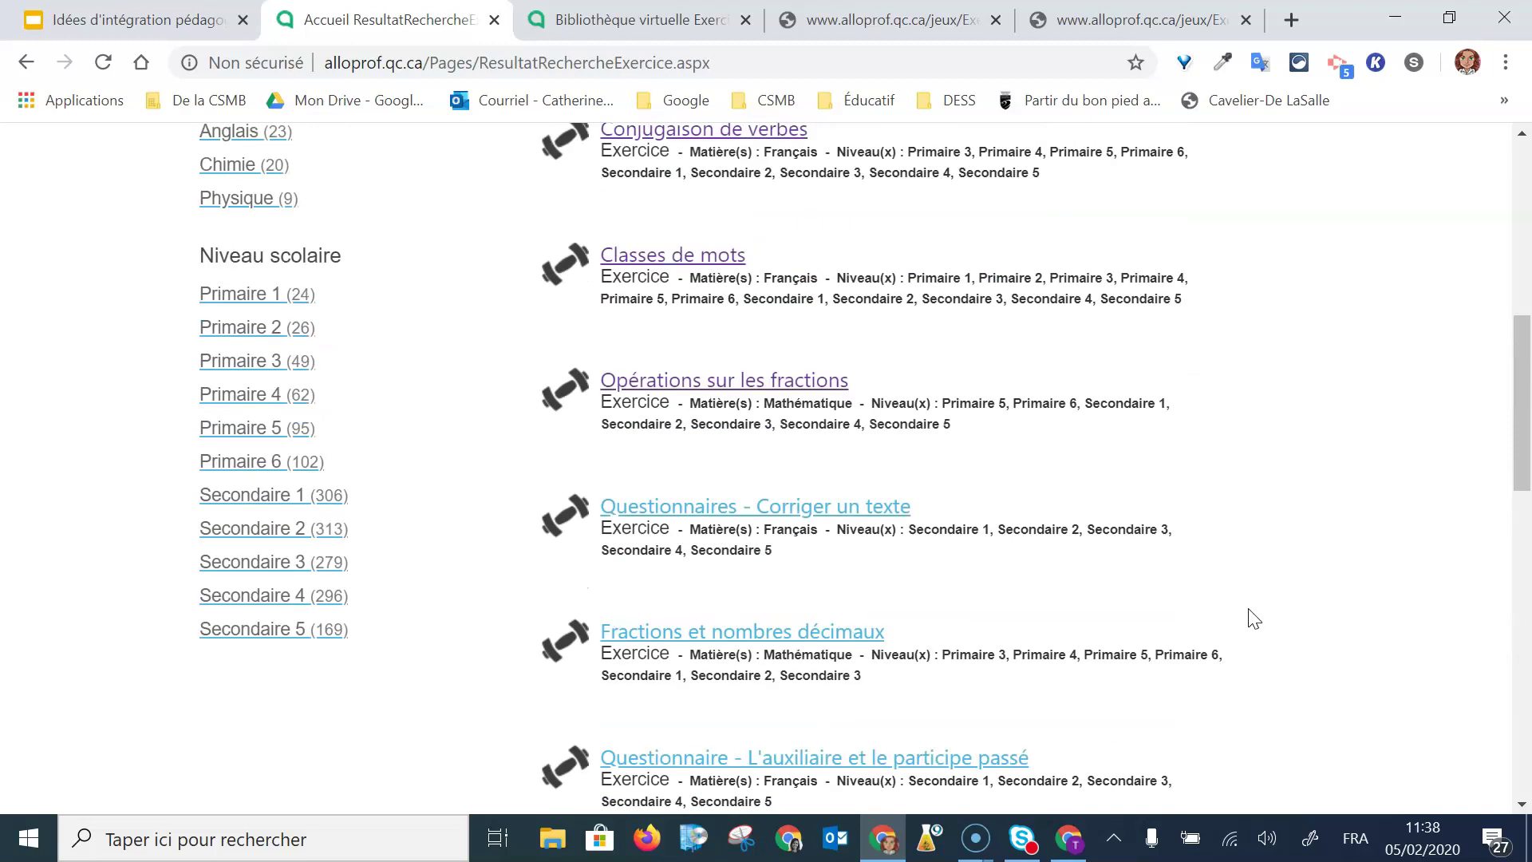
scroll(1253, 619, up, 5)
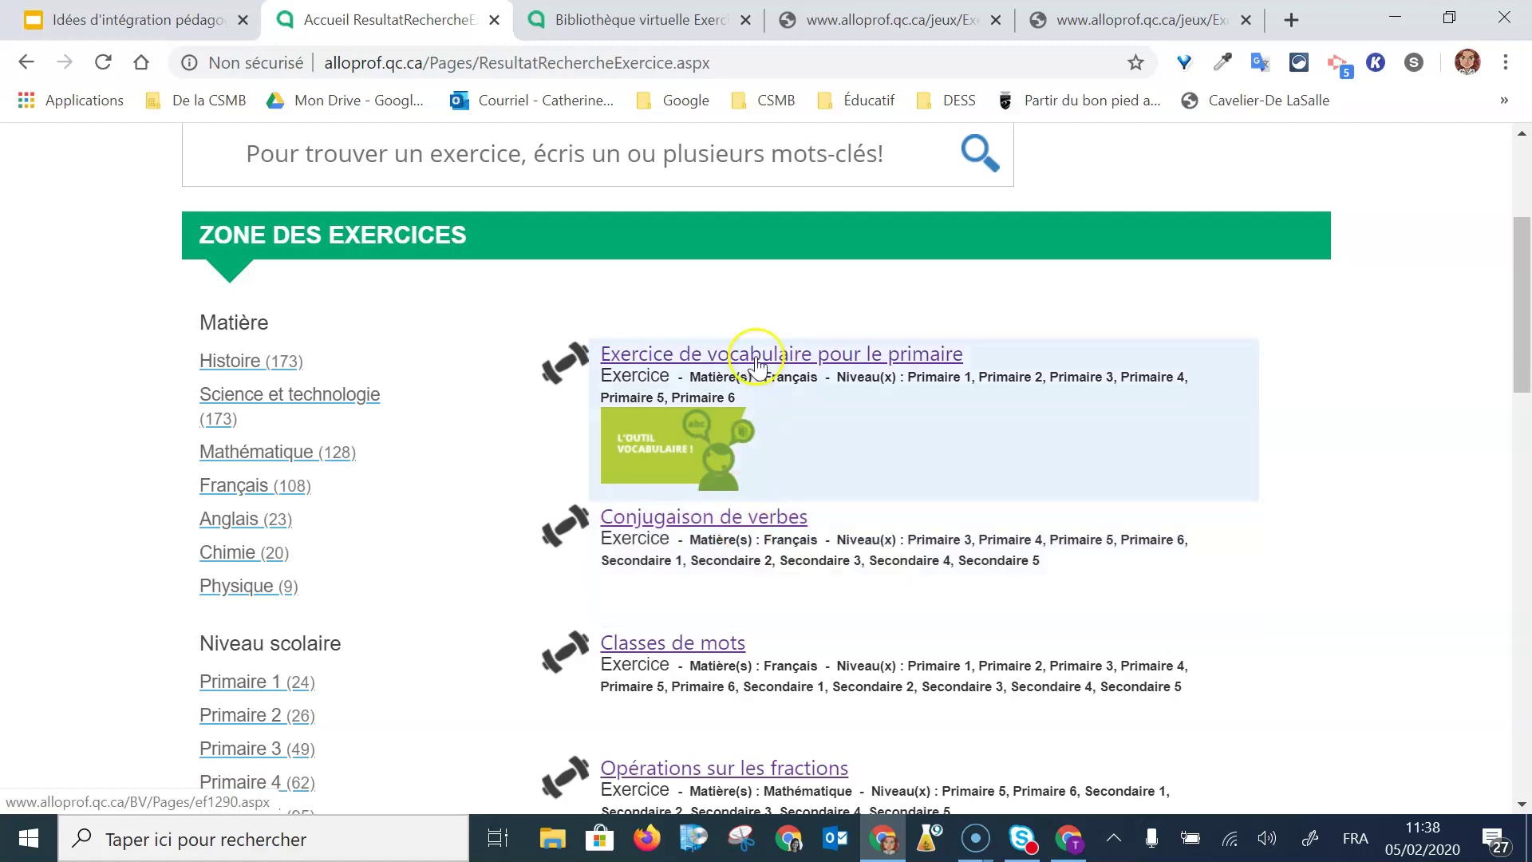
click(723, 361)
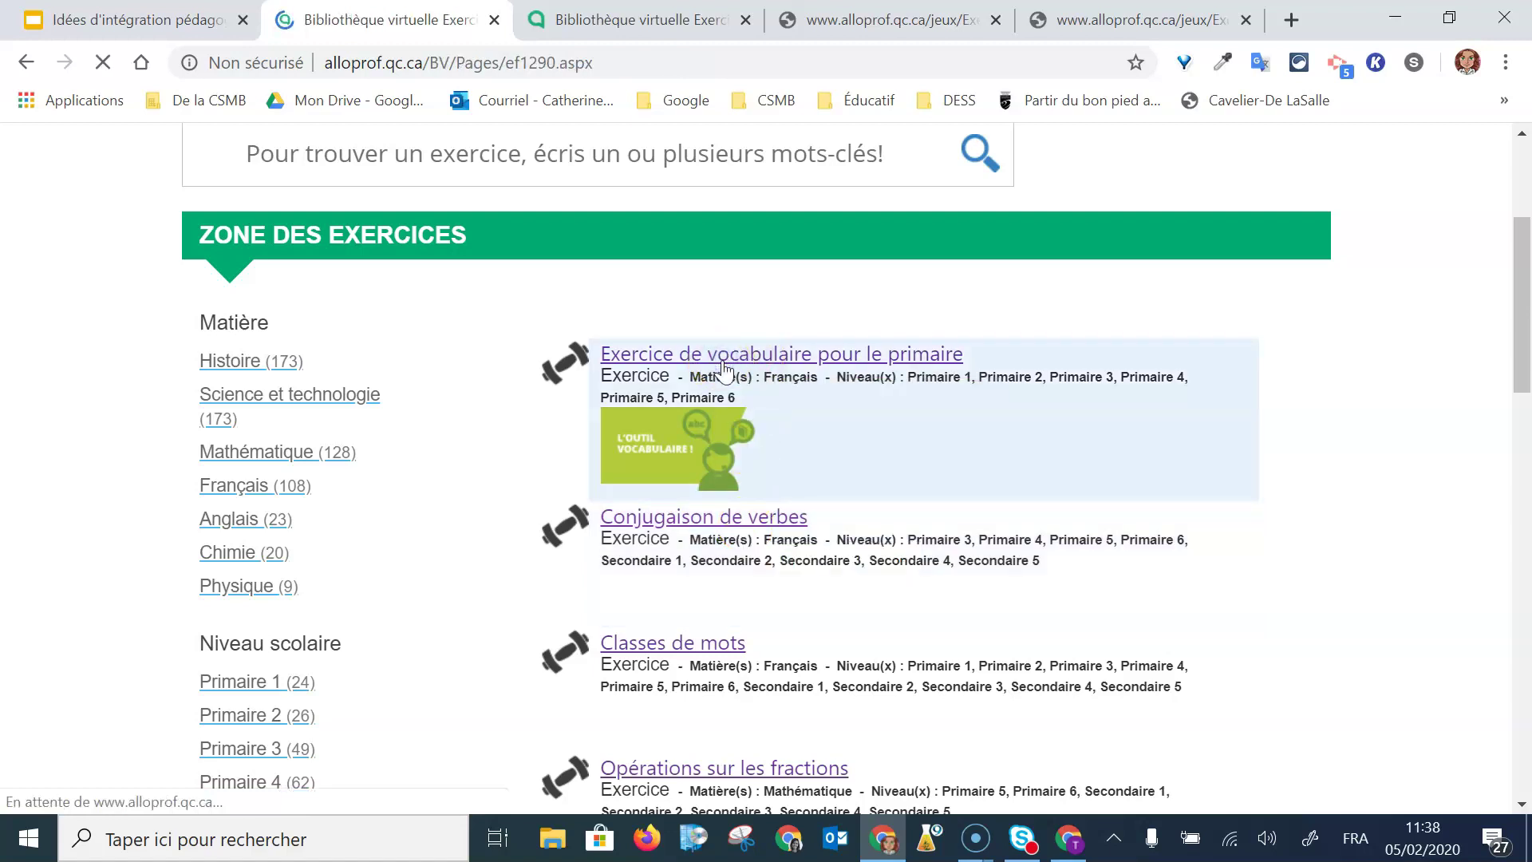
click(711, 485)
scroll(713, 491, down, 3)
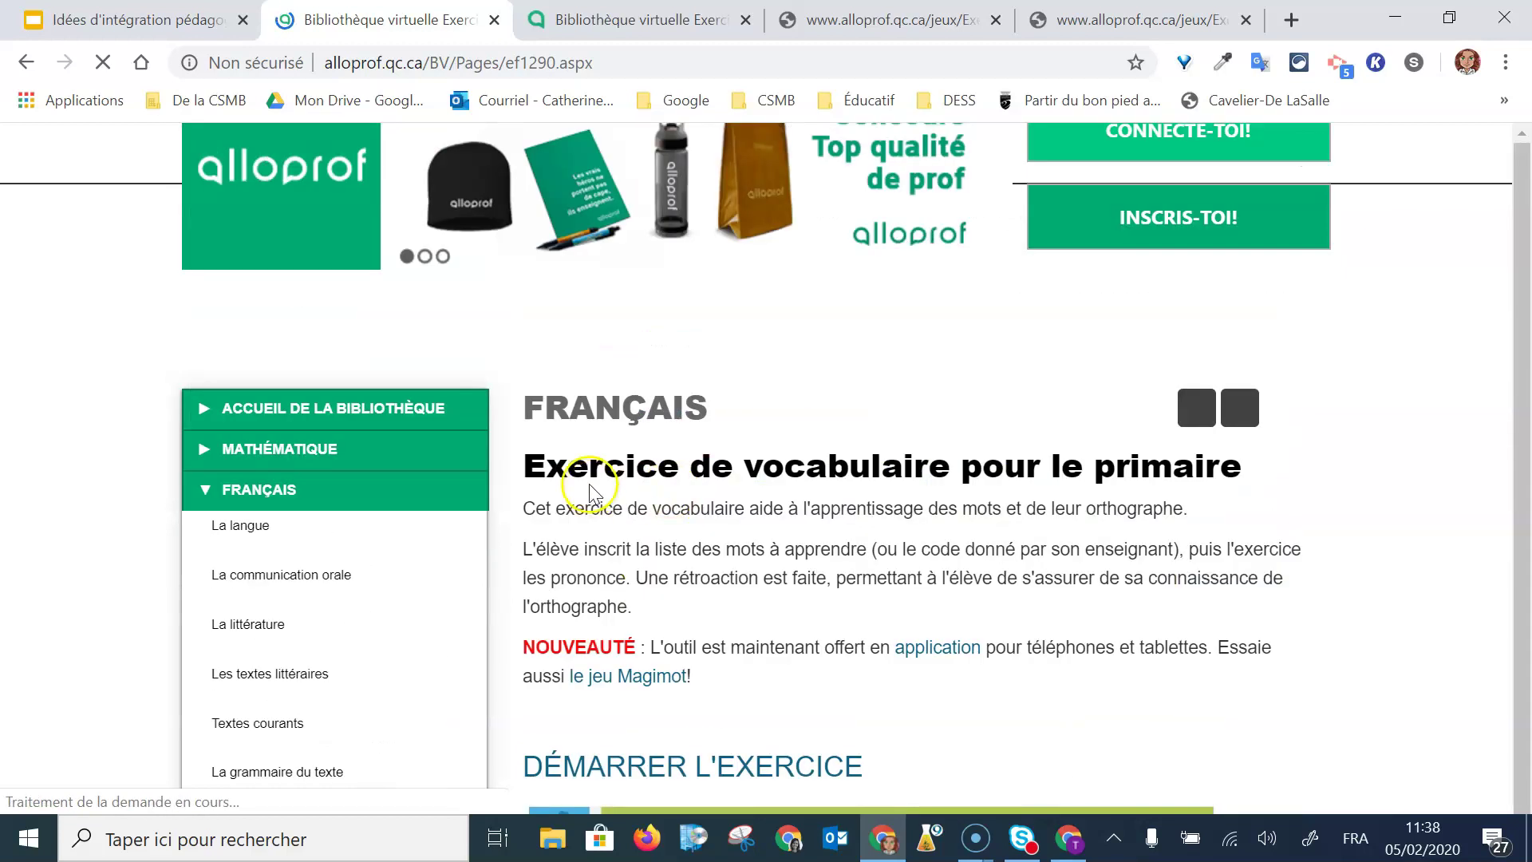
scroll(670, 511, down, 3)
click(667, 496)
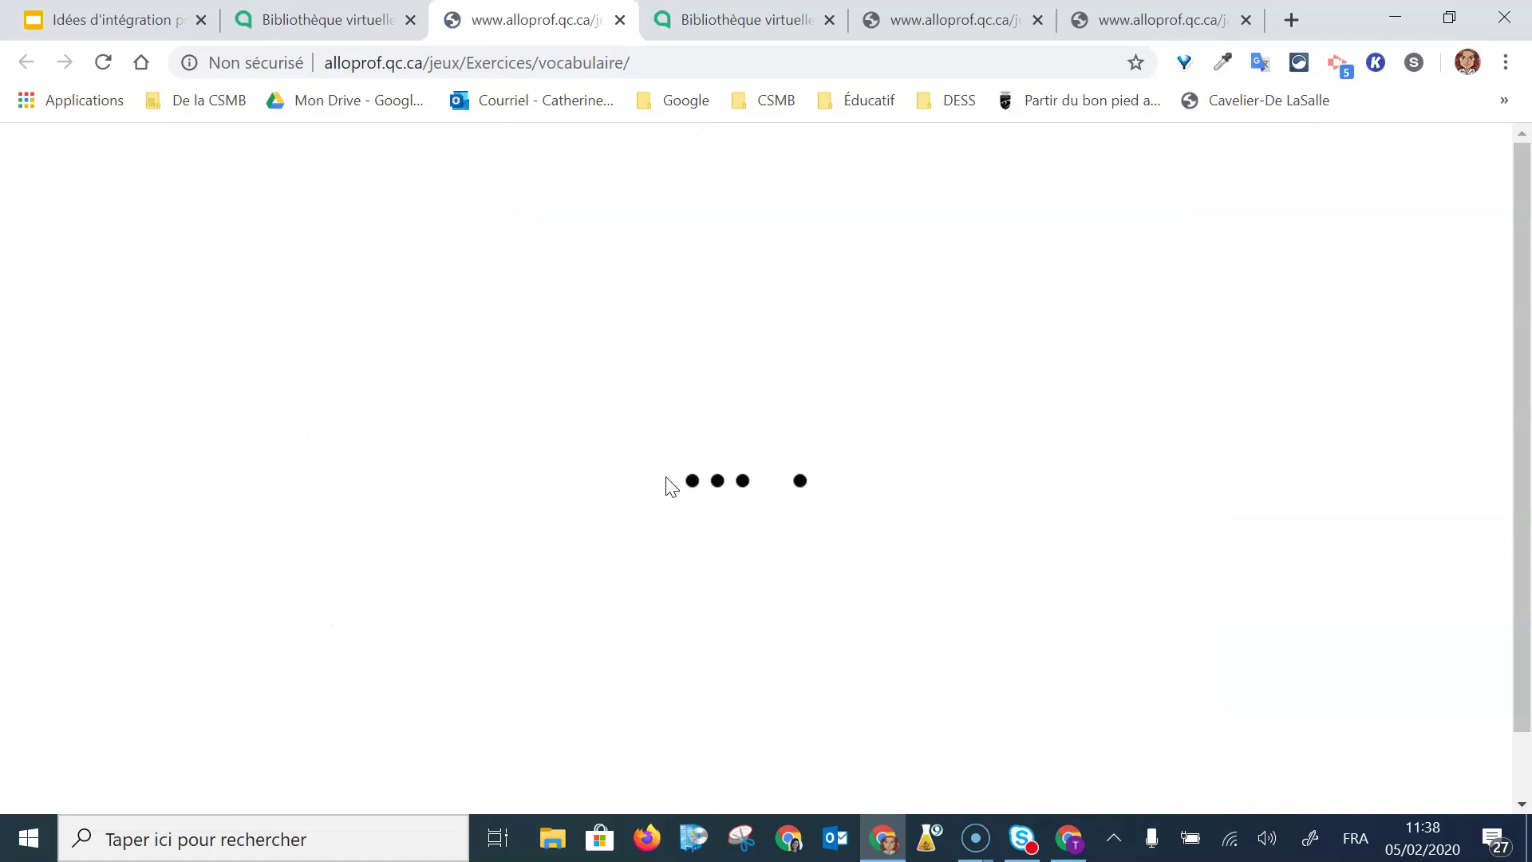
Create a new word list named '8 avril'
click(939, 421)
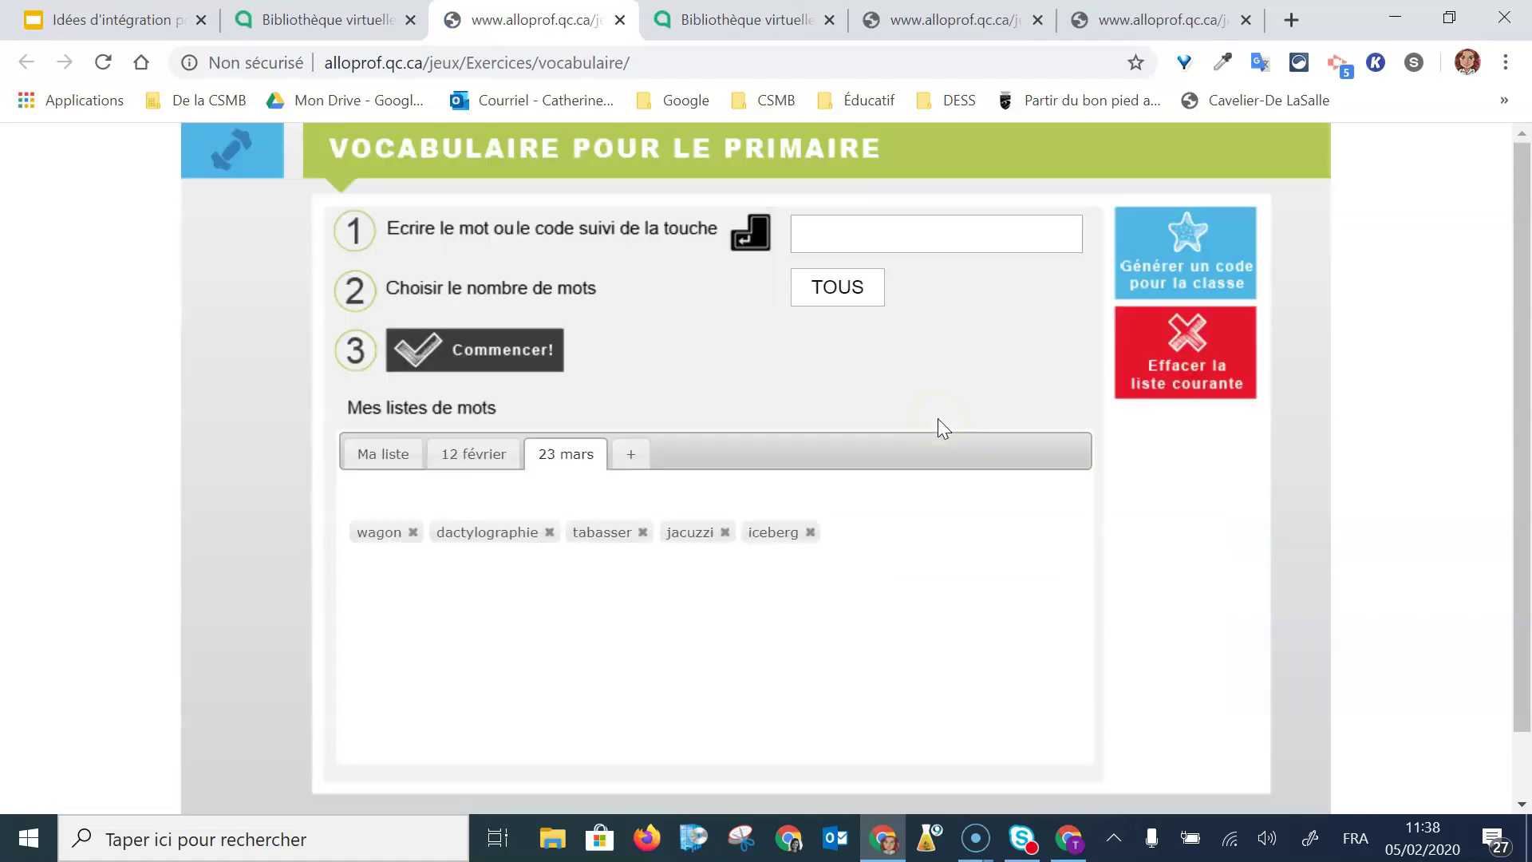
click(896, 355)
click(858, 234)
click(638, 460)
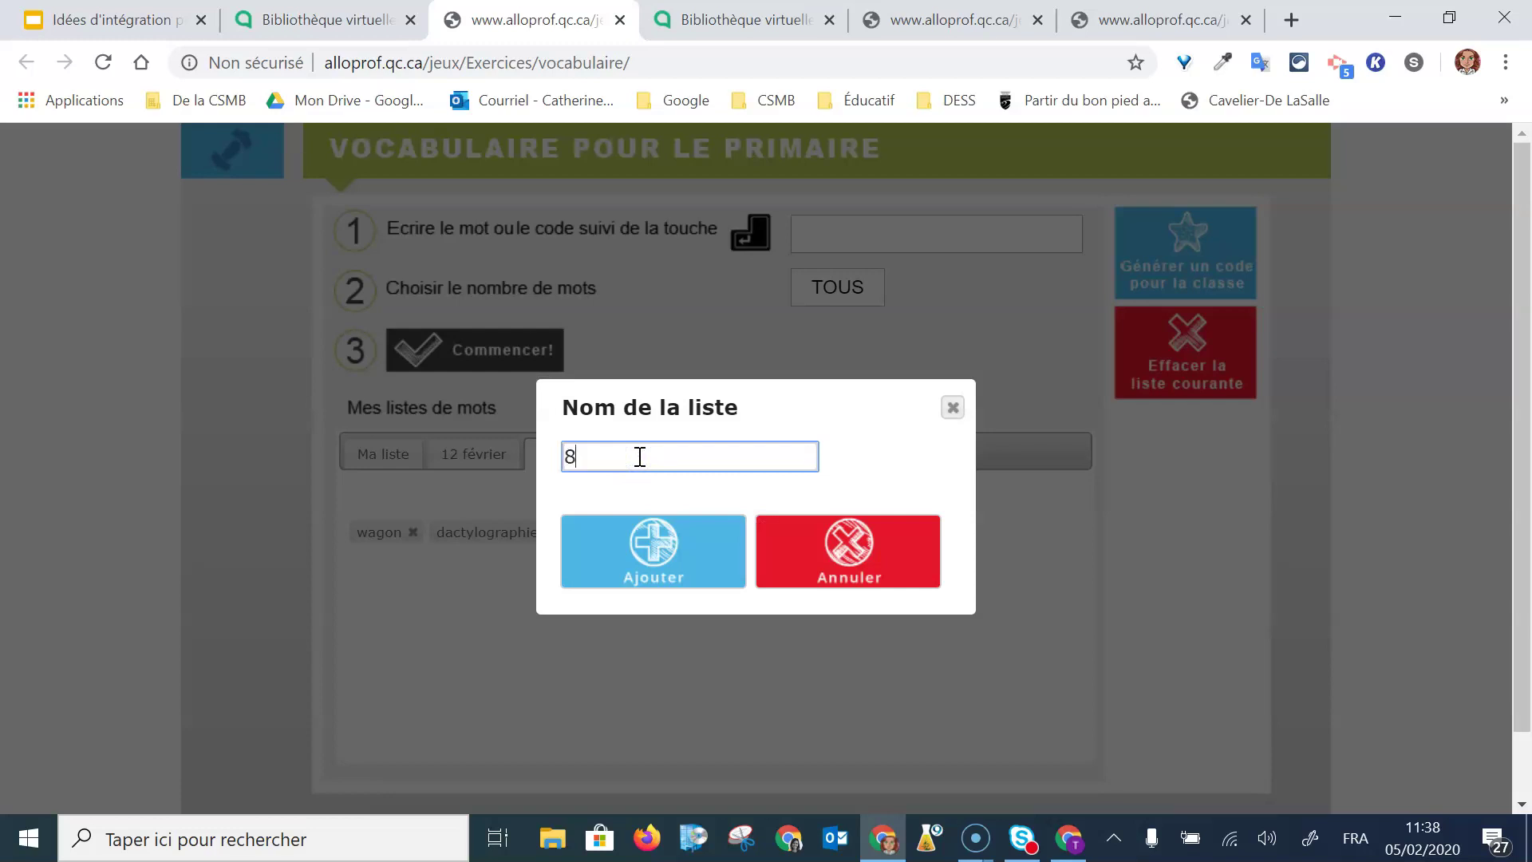
click(670, 546)
Add maigrir, école, trochile and pupille to the list from the autocomplete suggestions
click(859, 231)
text(mai)
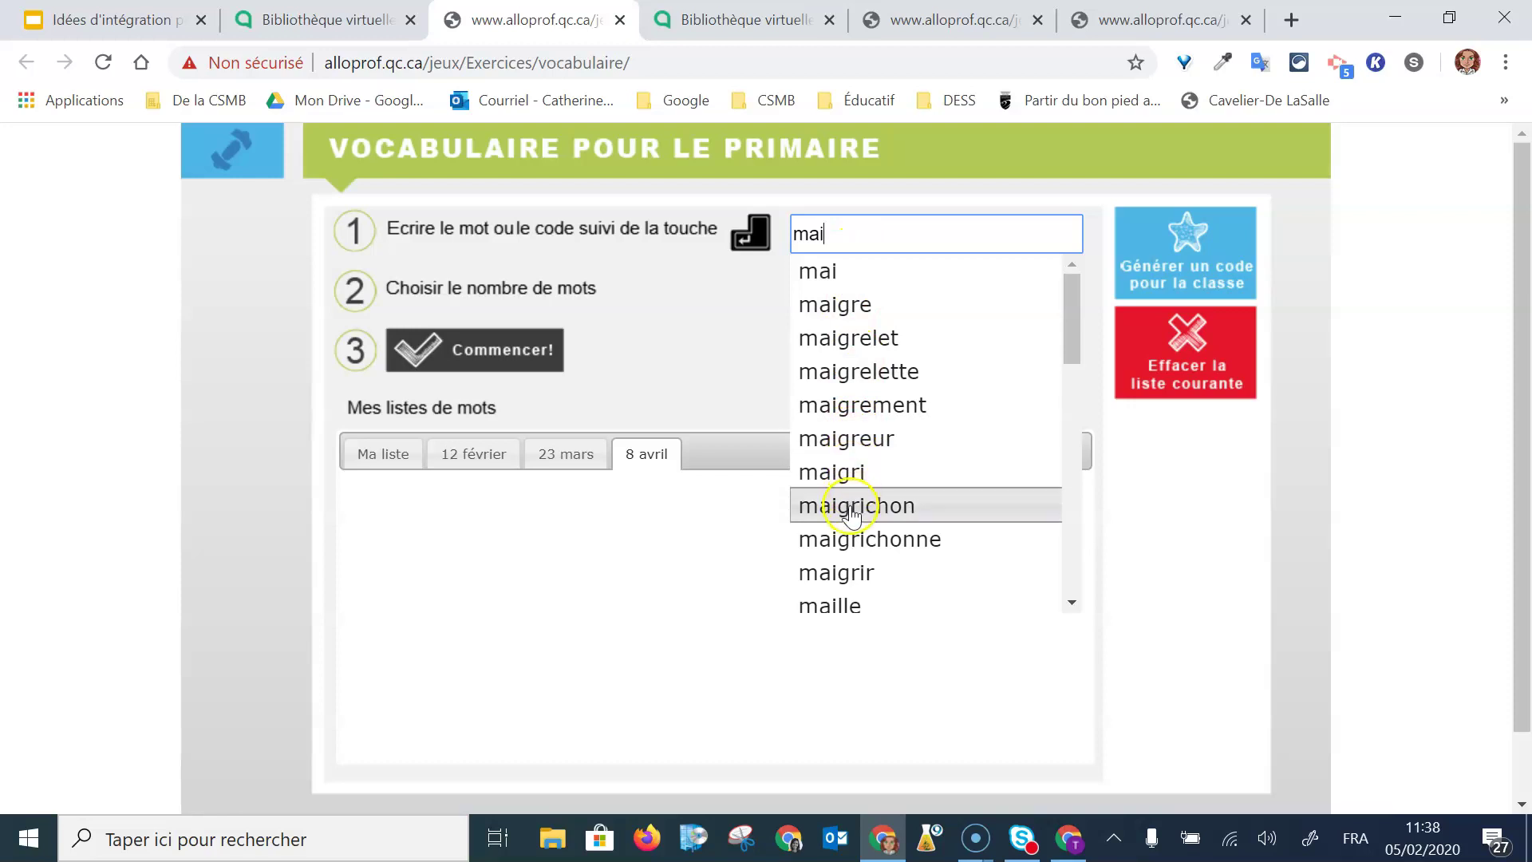
click(846, 571)
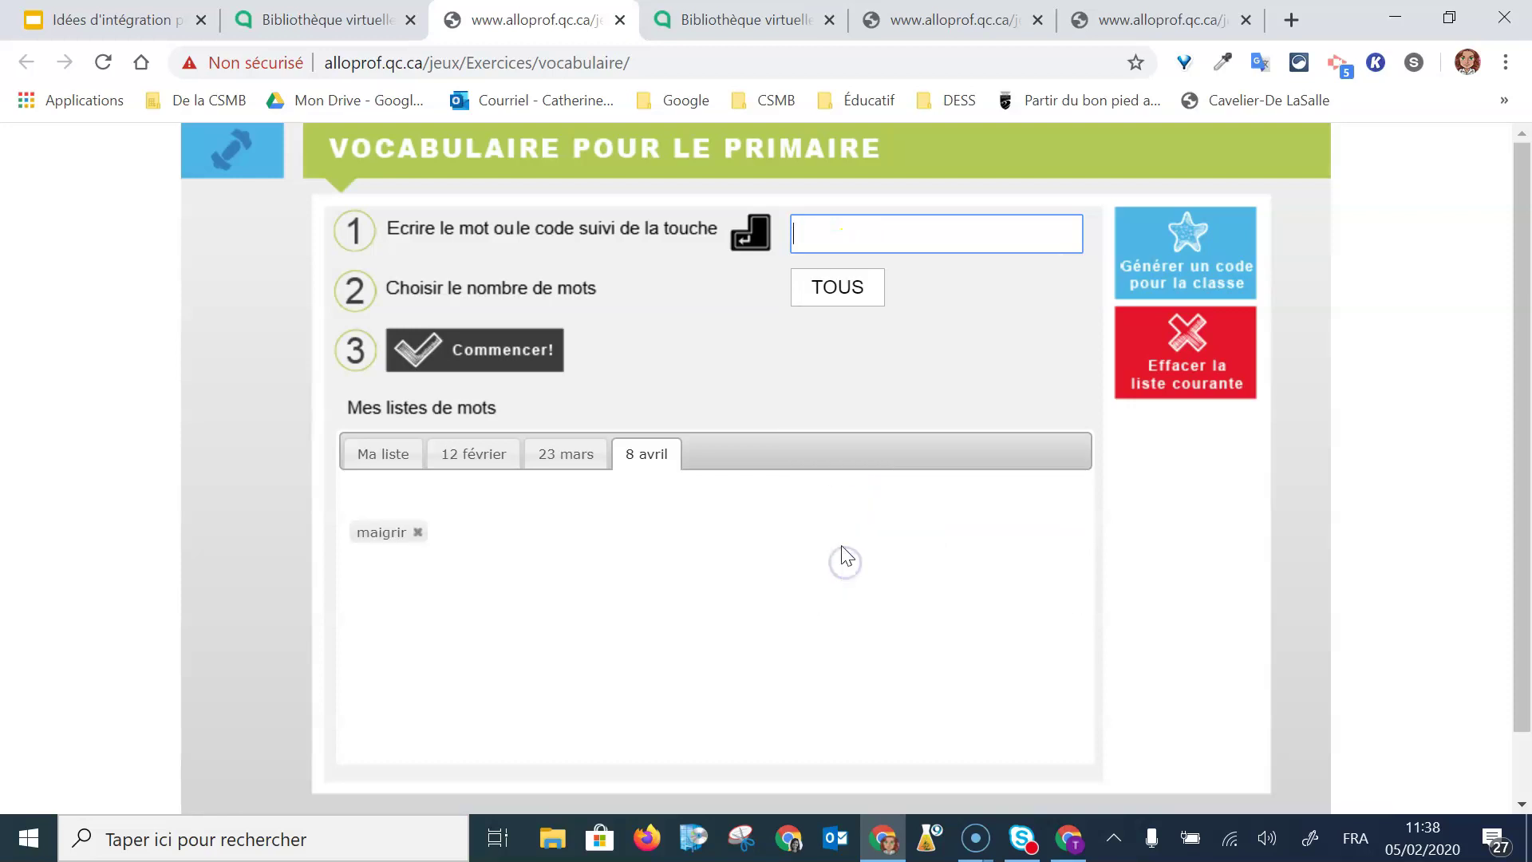
text(écol)
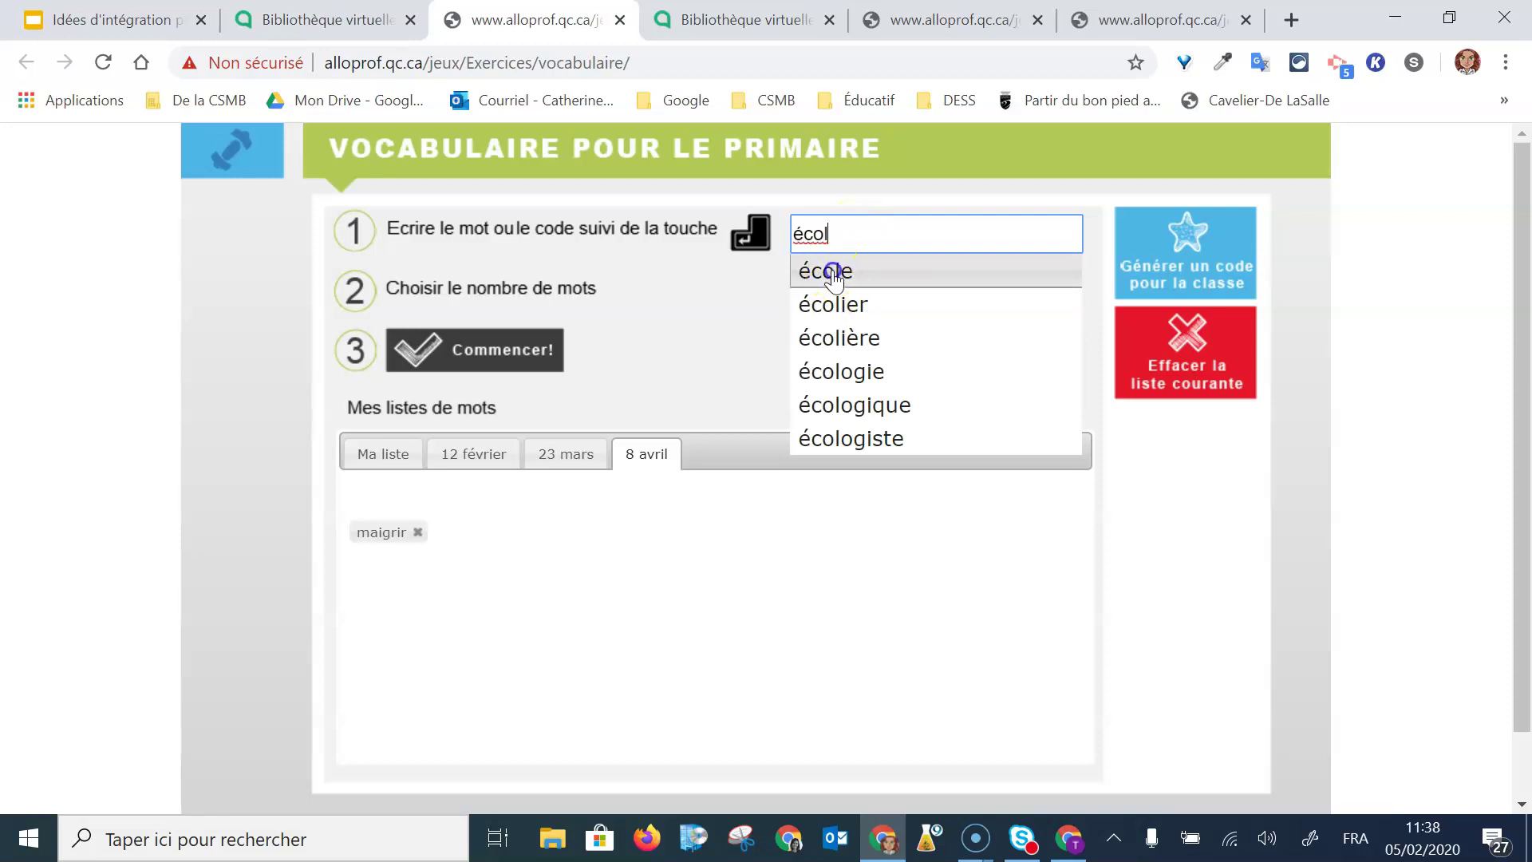
click(834, 271)
text(tro)
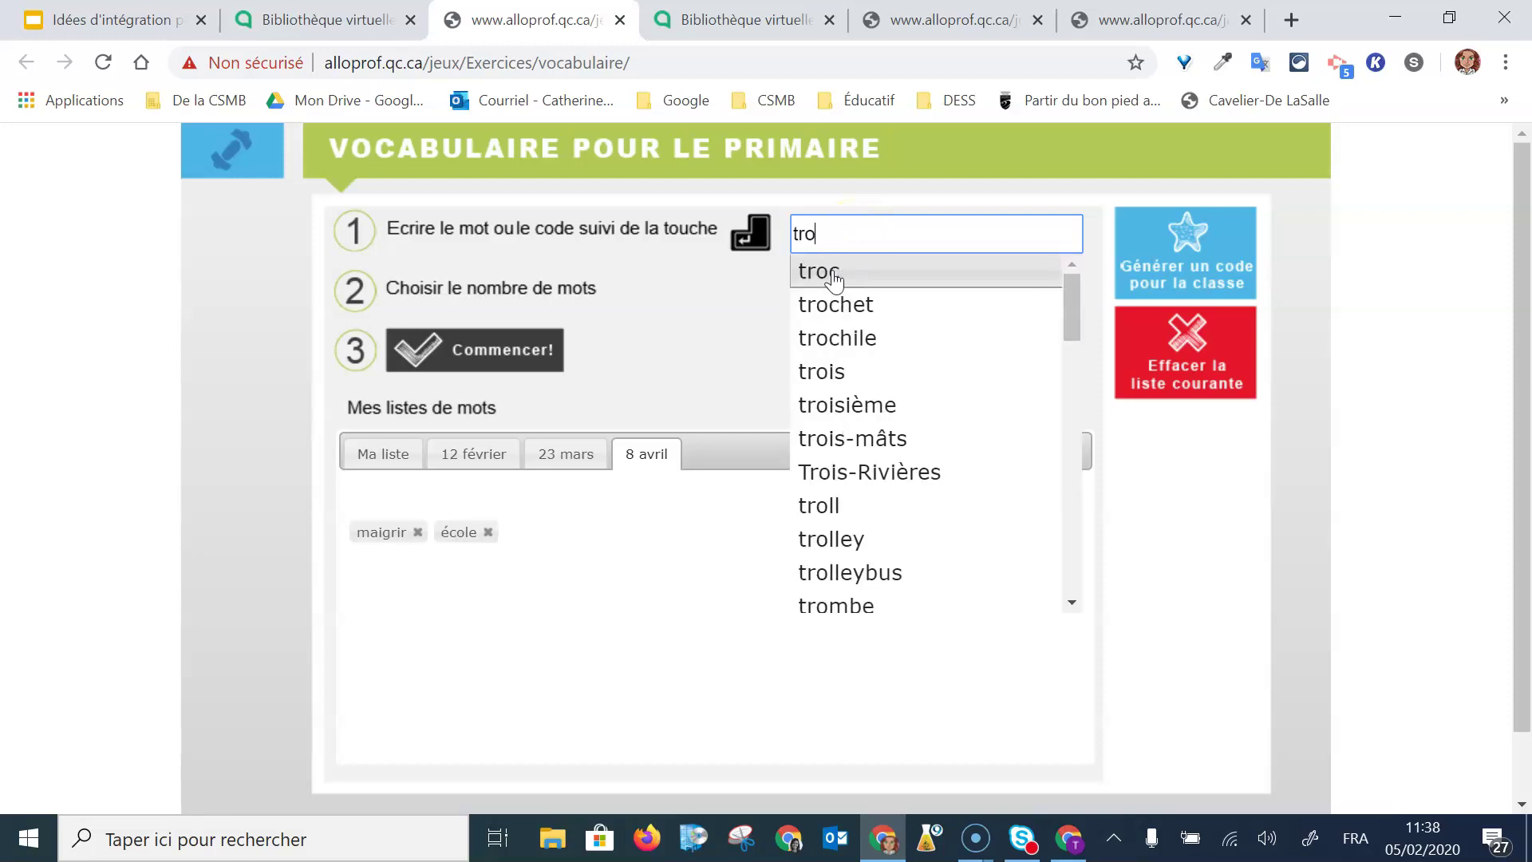
click(834, 343)
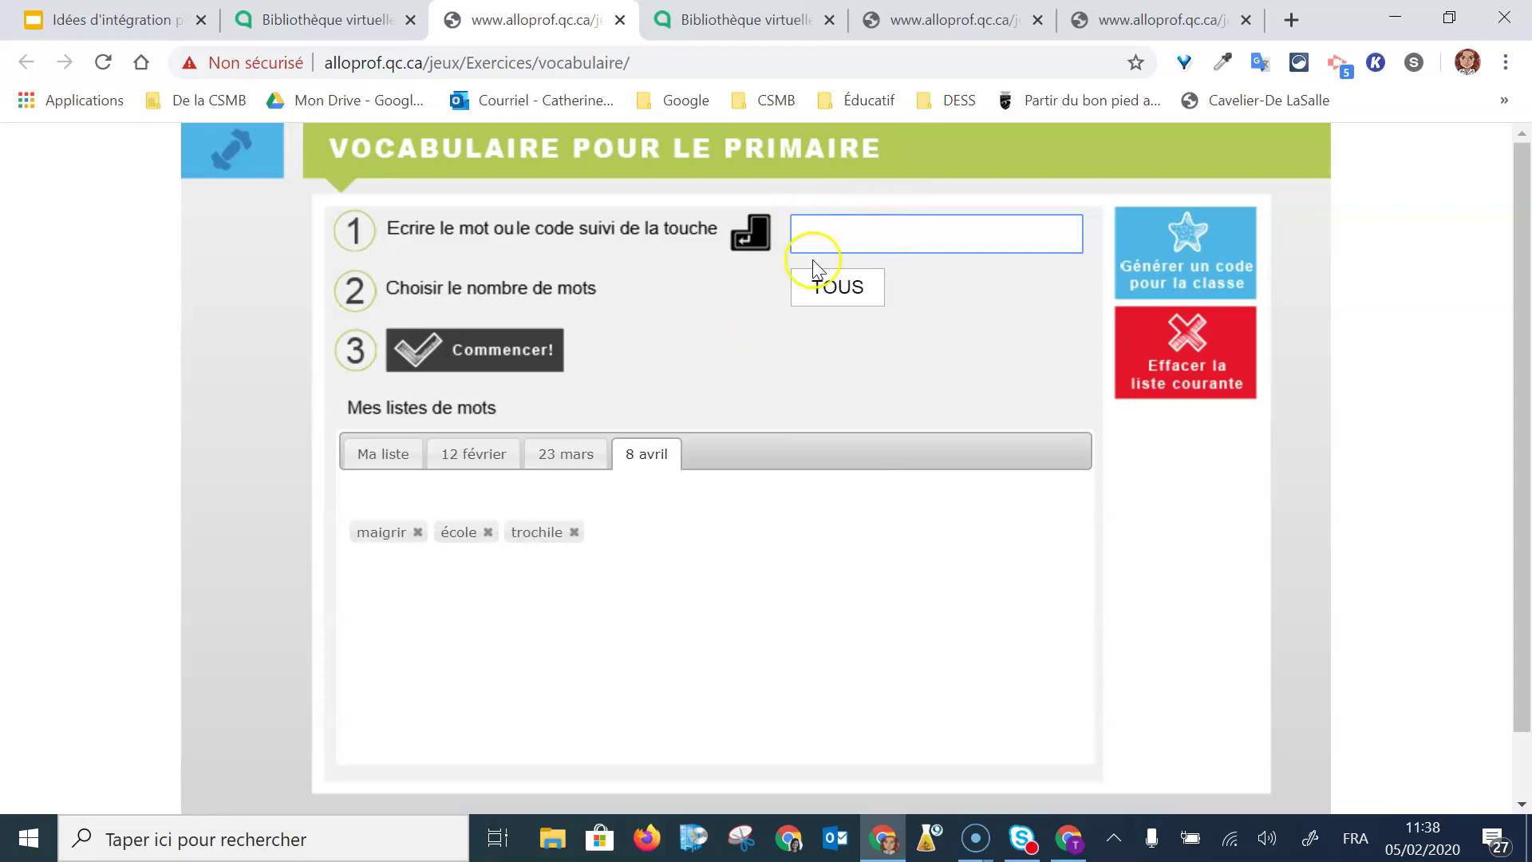
text(pu)
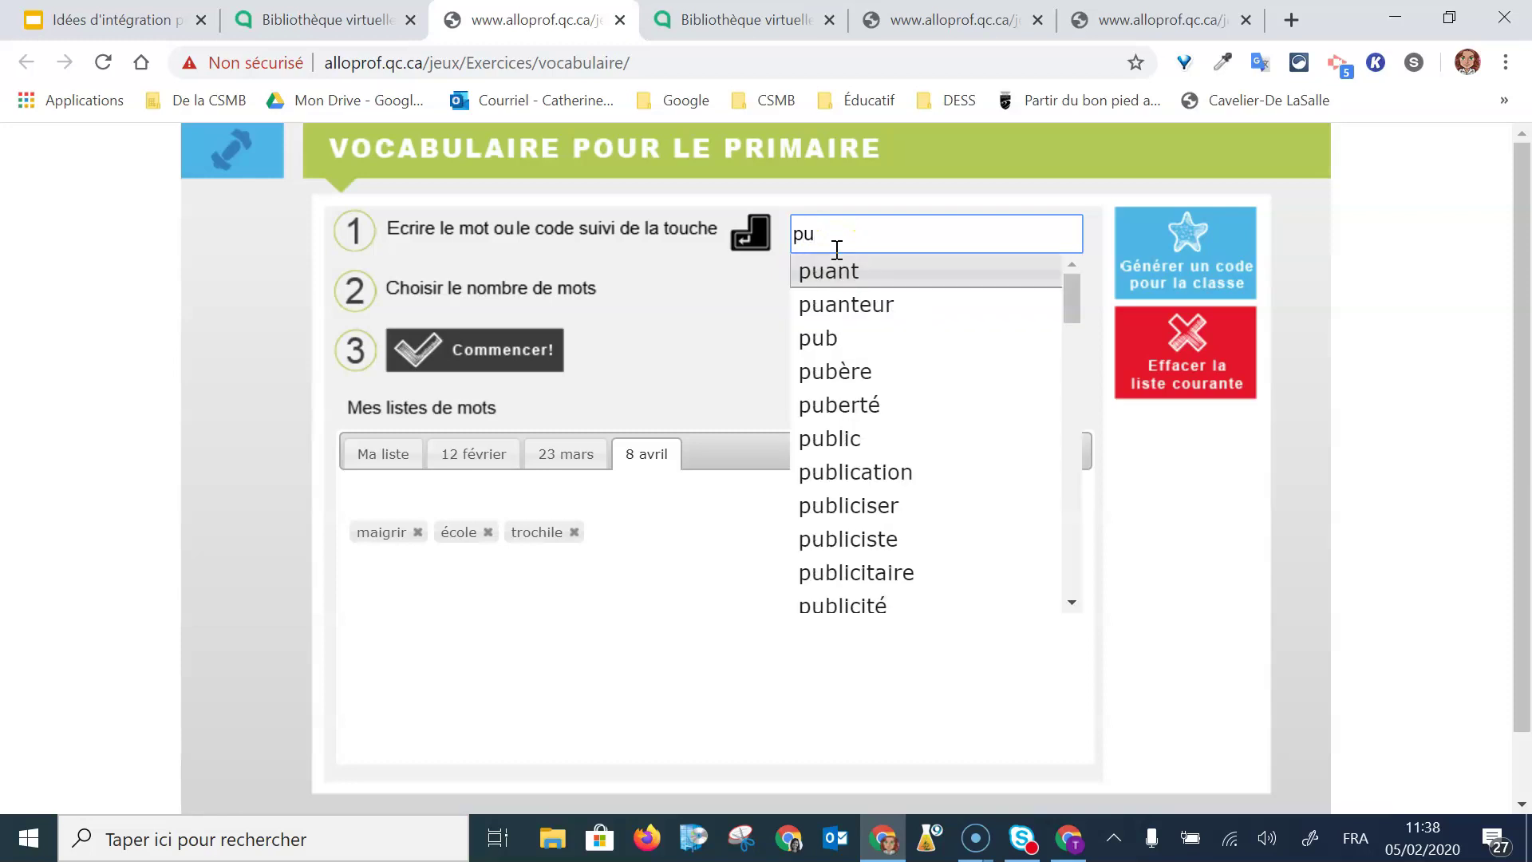
text(pi)
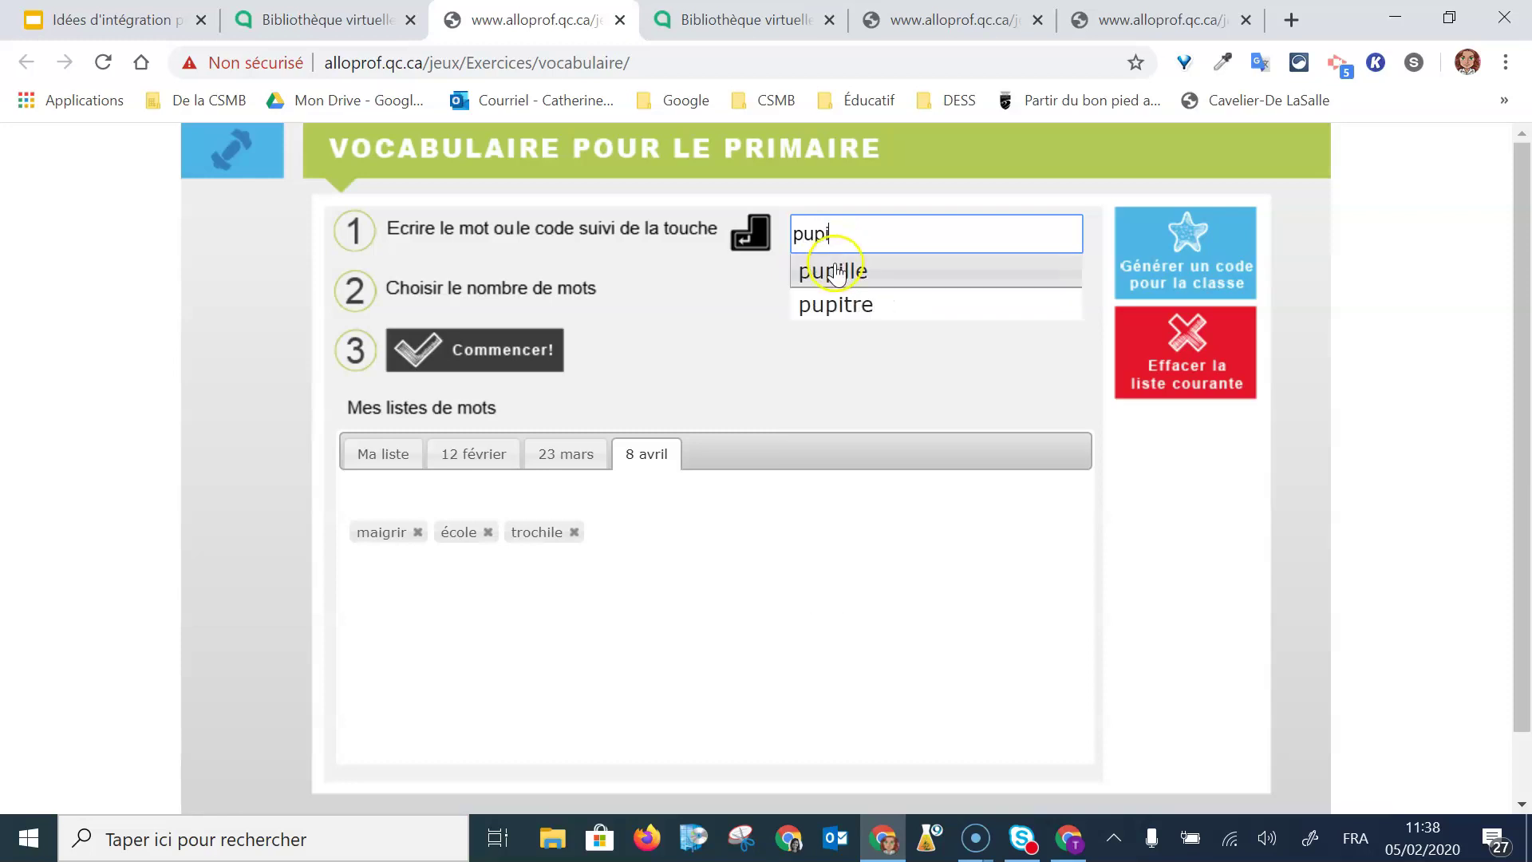
click(836, 270)
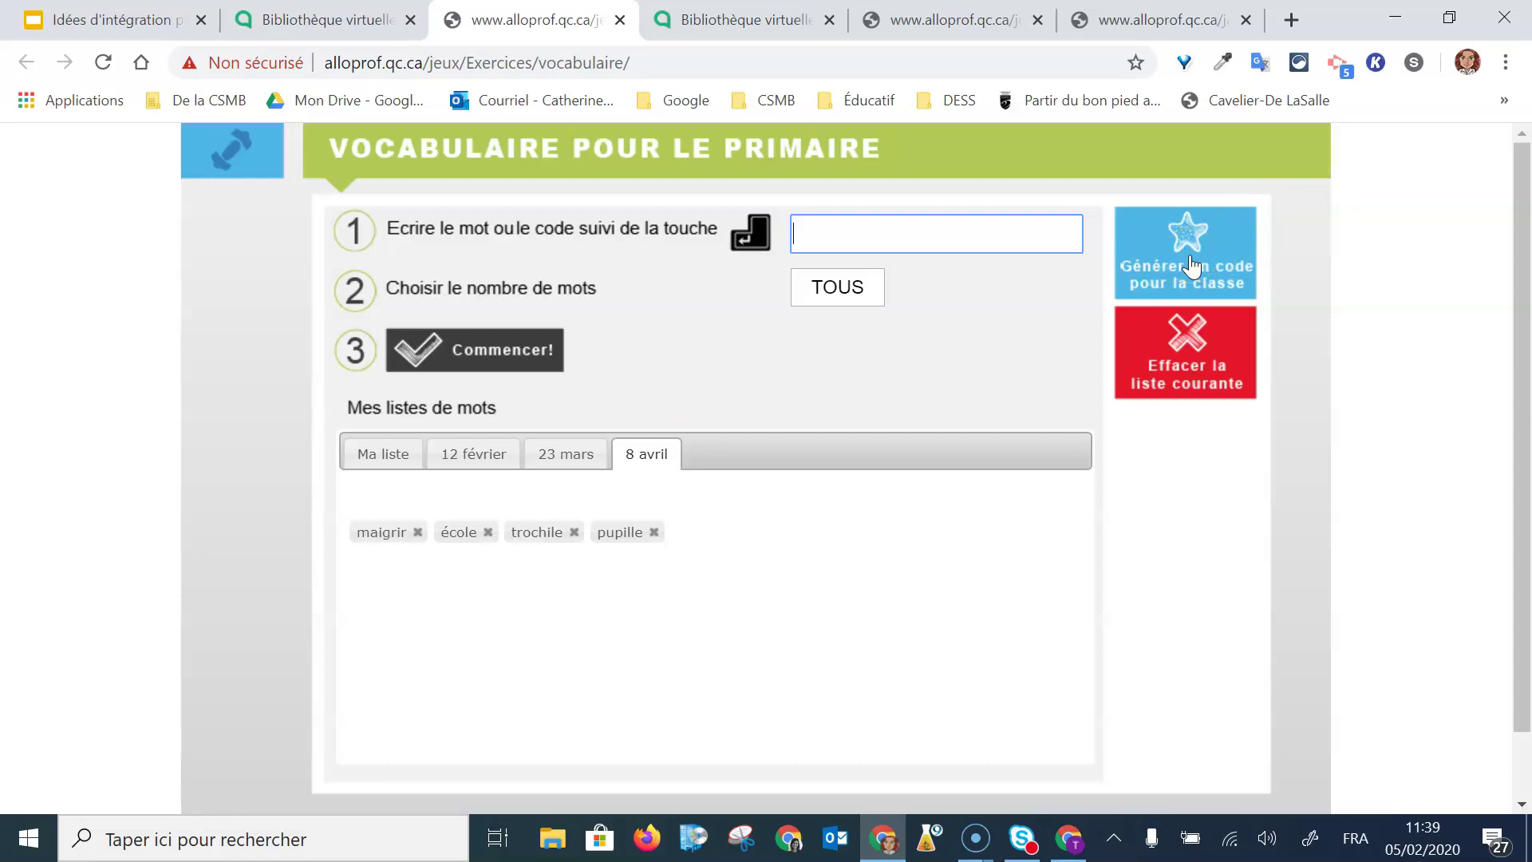
Start the dictation, spell 'maigrir' correctly, then go back to the vocabulary exercise tab
click(528, 366)
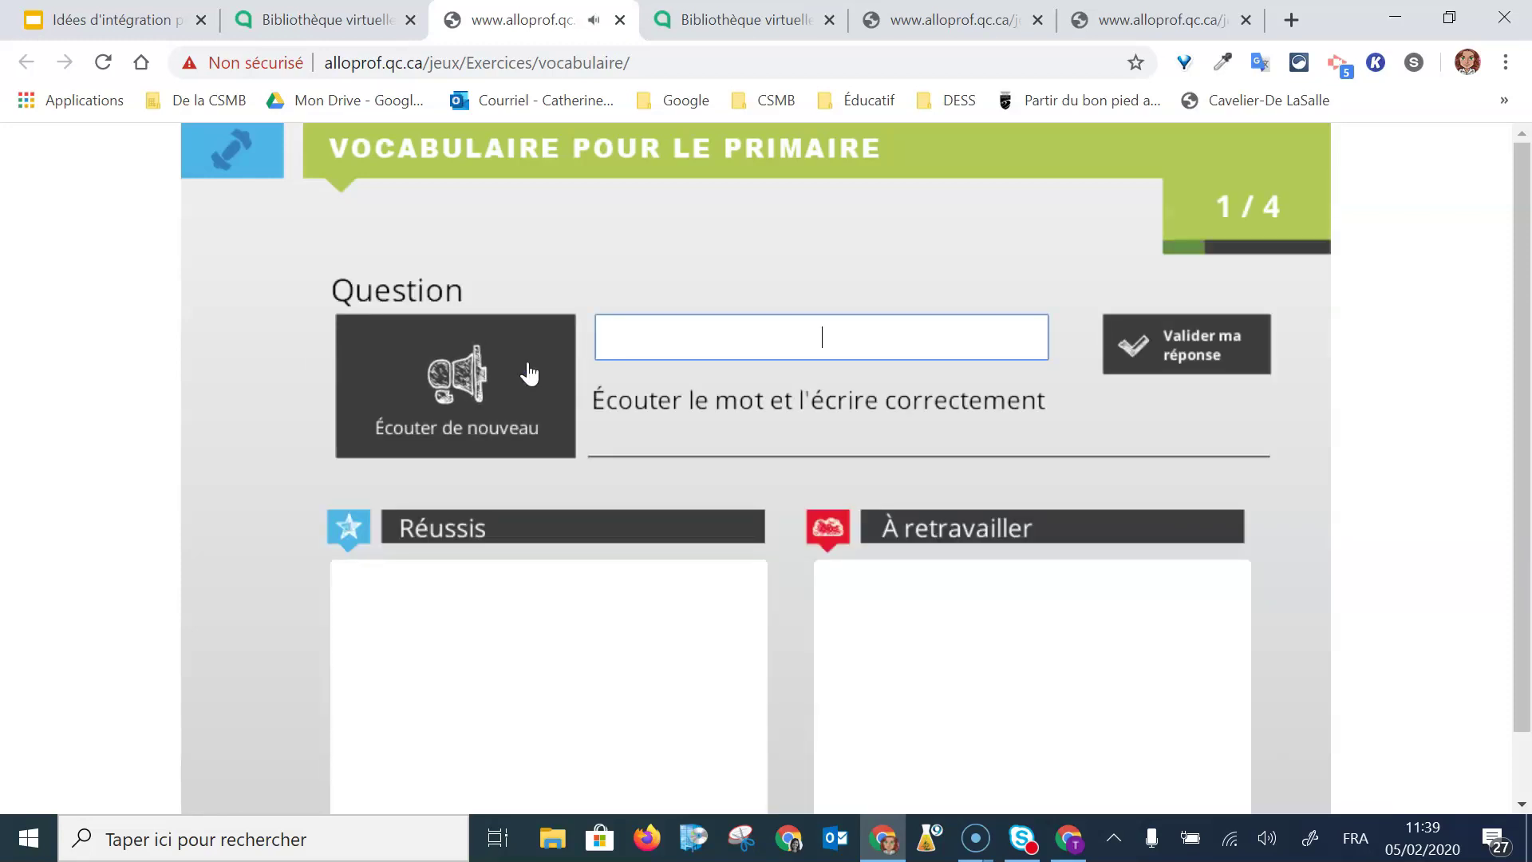
text(maigrir)
click(1130, 352)
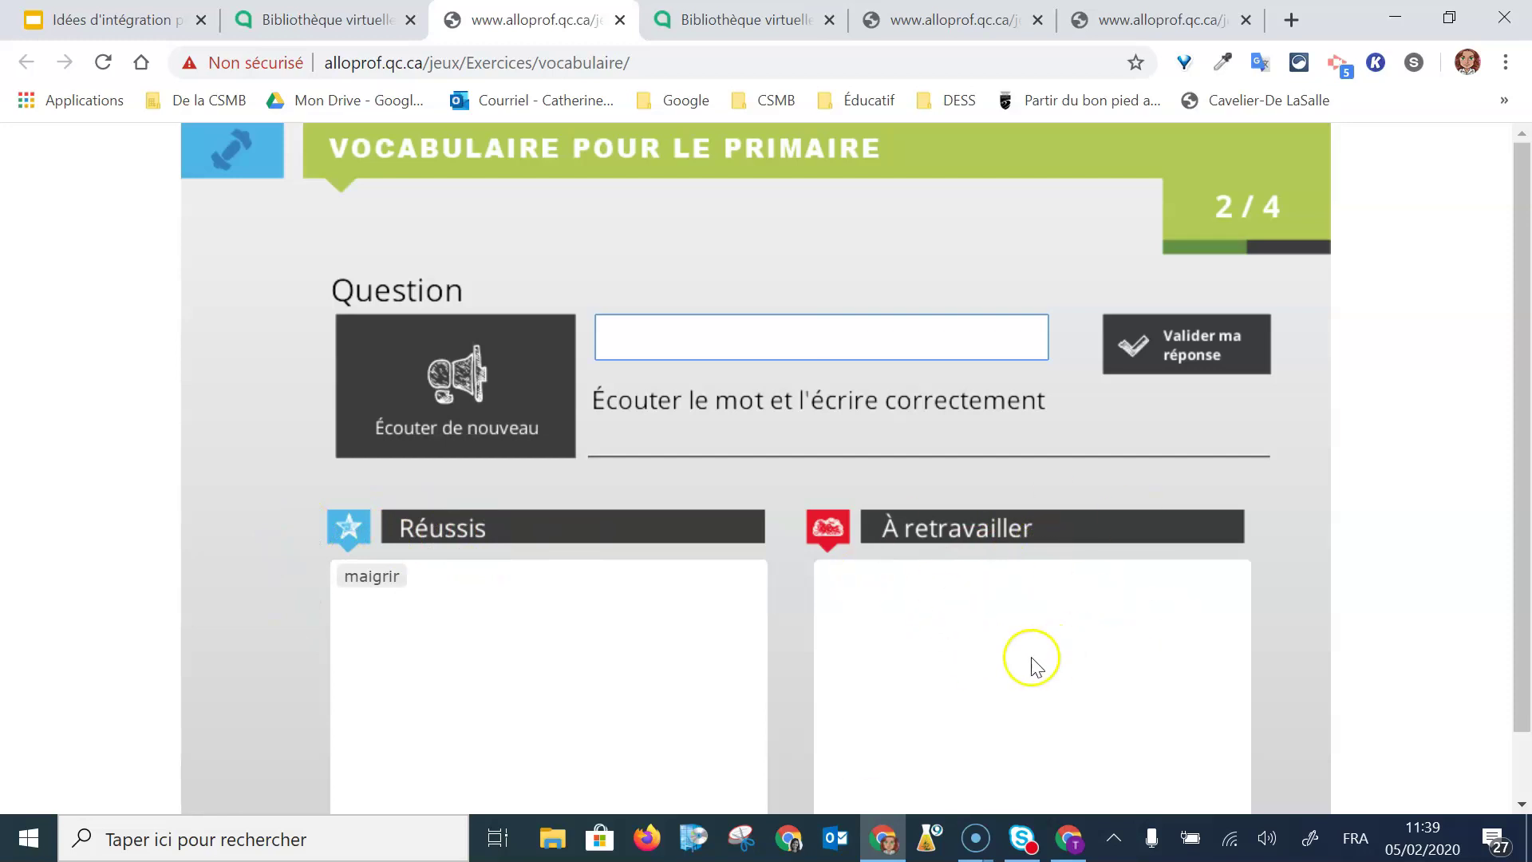
click(358, 22)
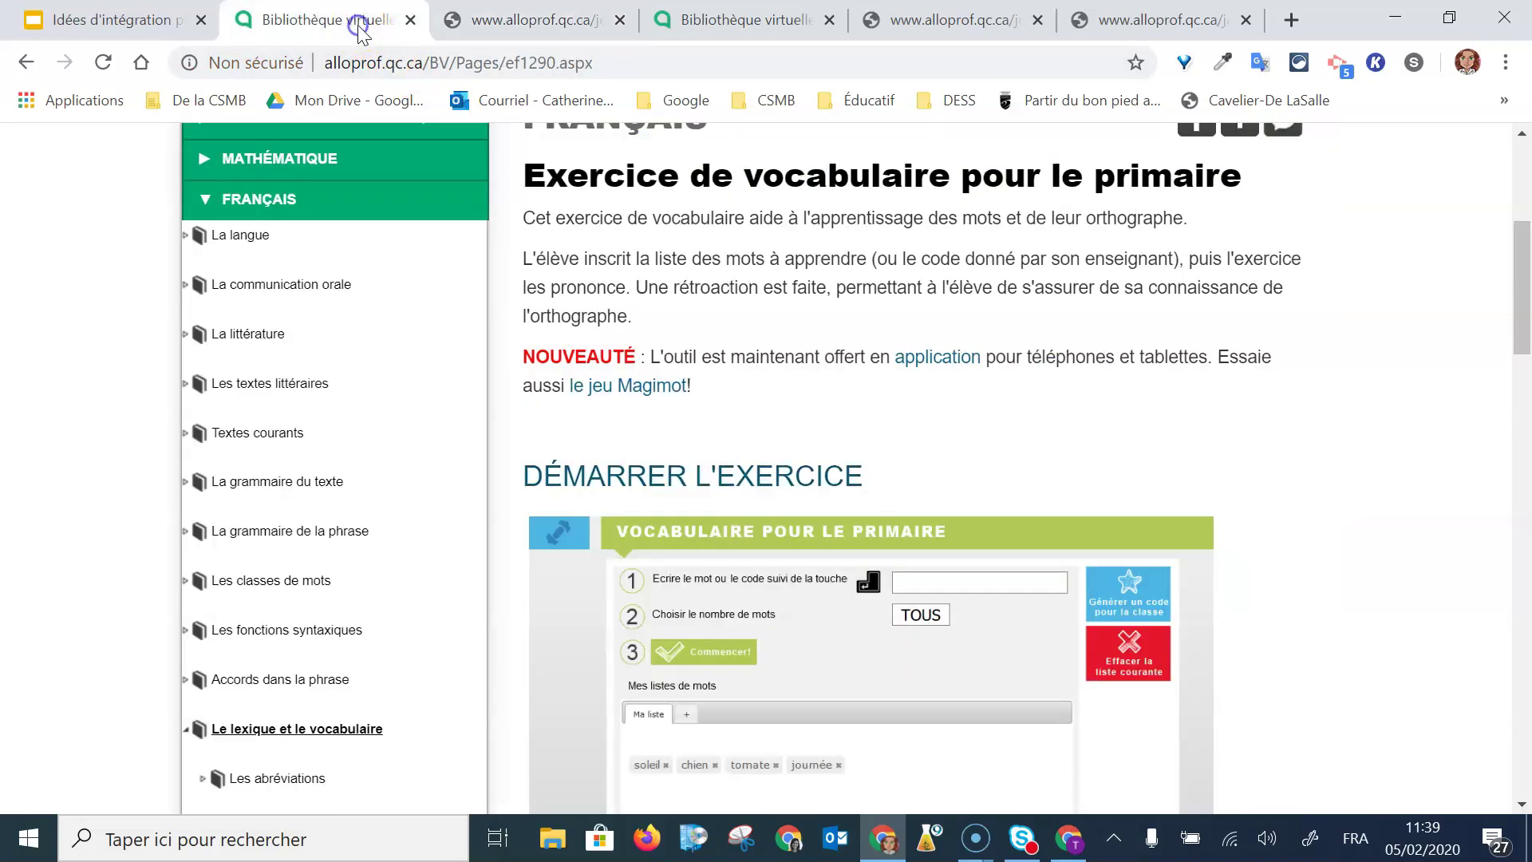
Return to the exercise list and open the Conjugaison de verbes exercise
click(26, 64)
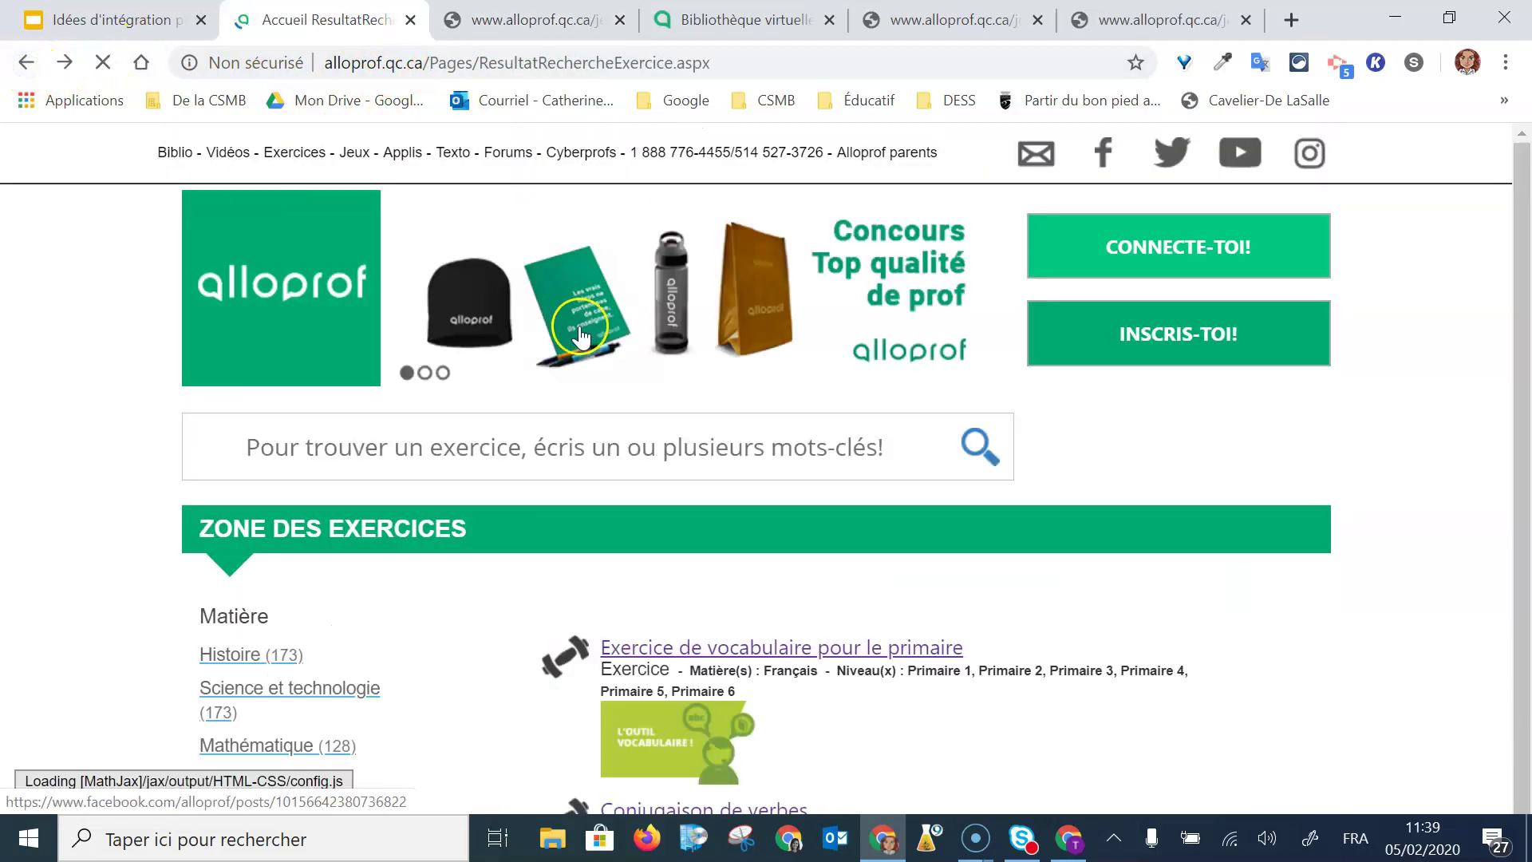
scroll(782, 527, down, 4)
click(734, 479)
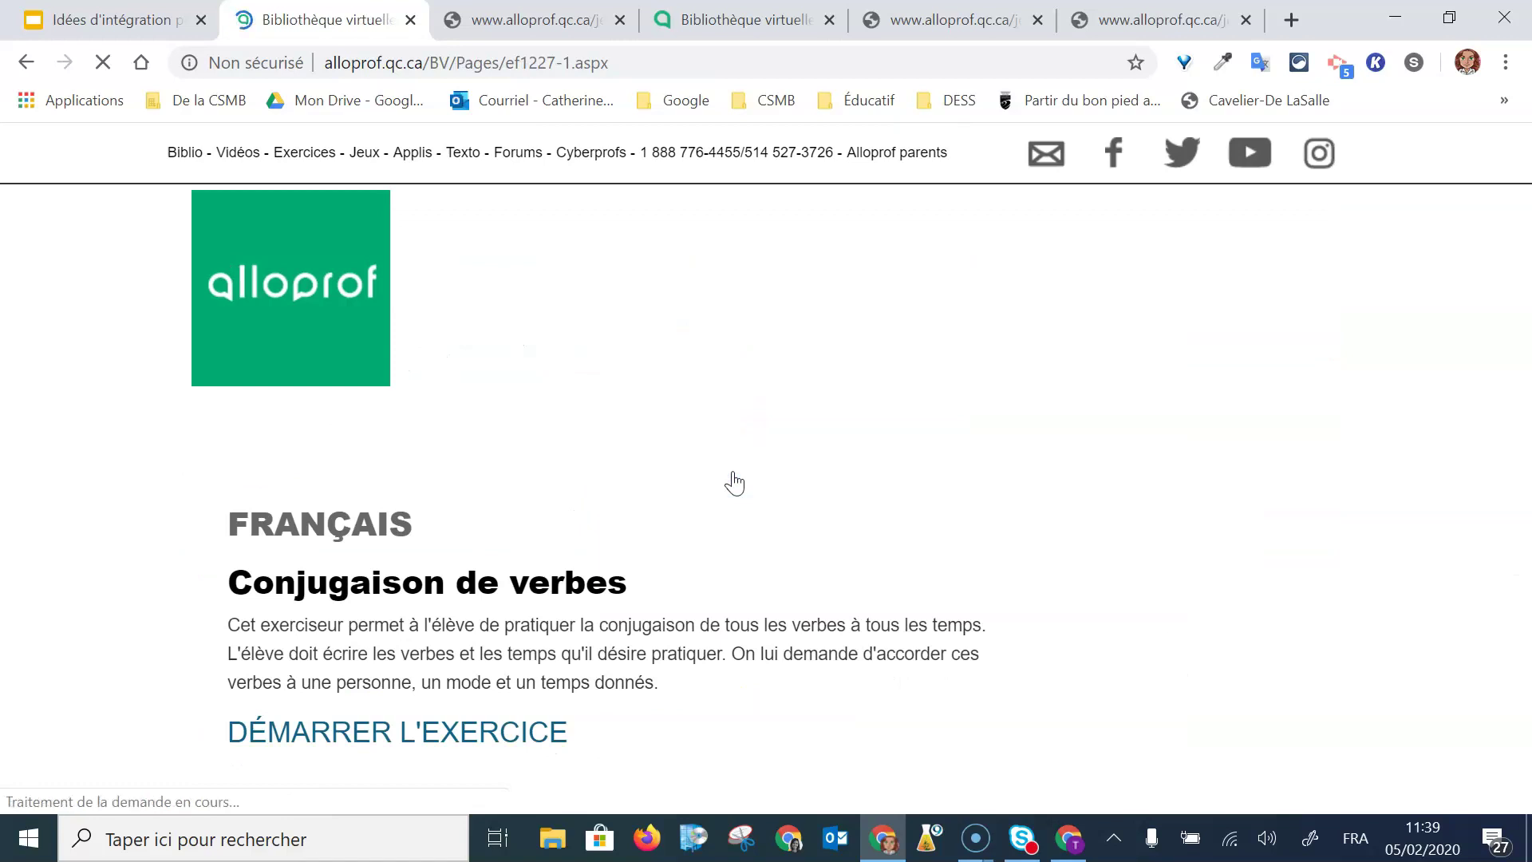
scroll(722, 510, down, 3)
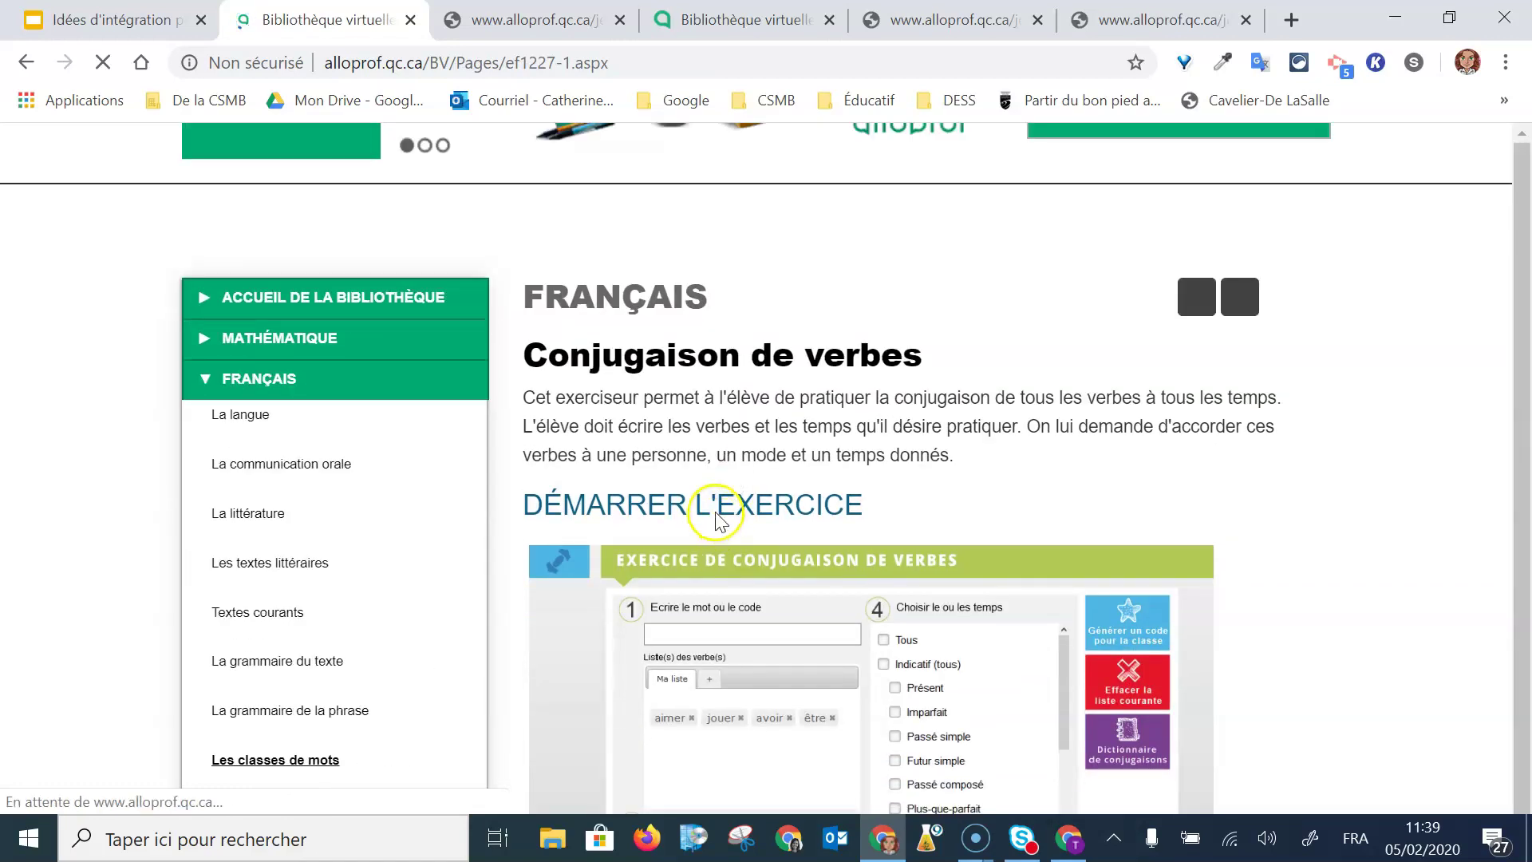
click(728, 730)
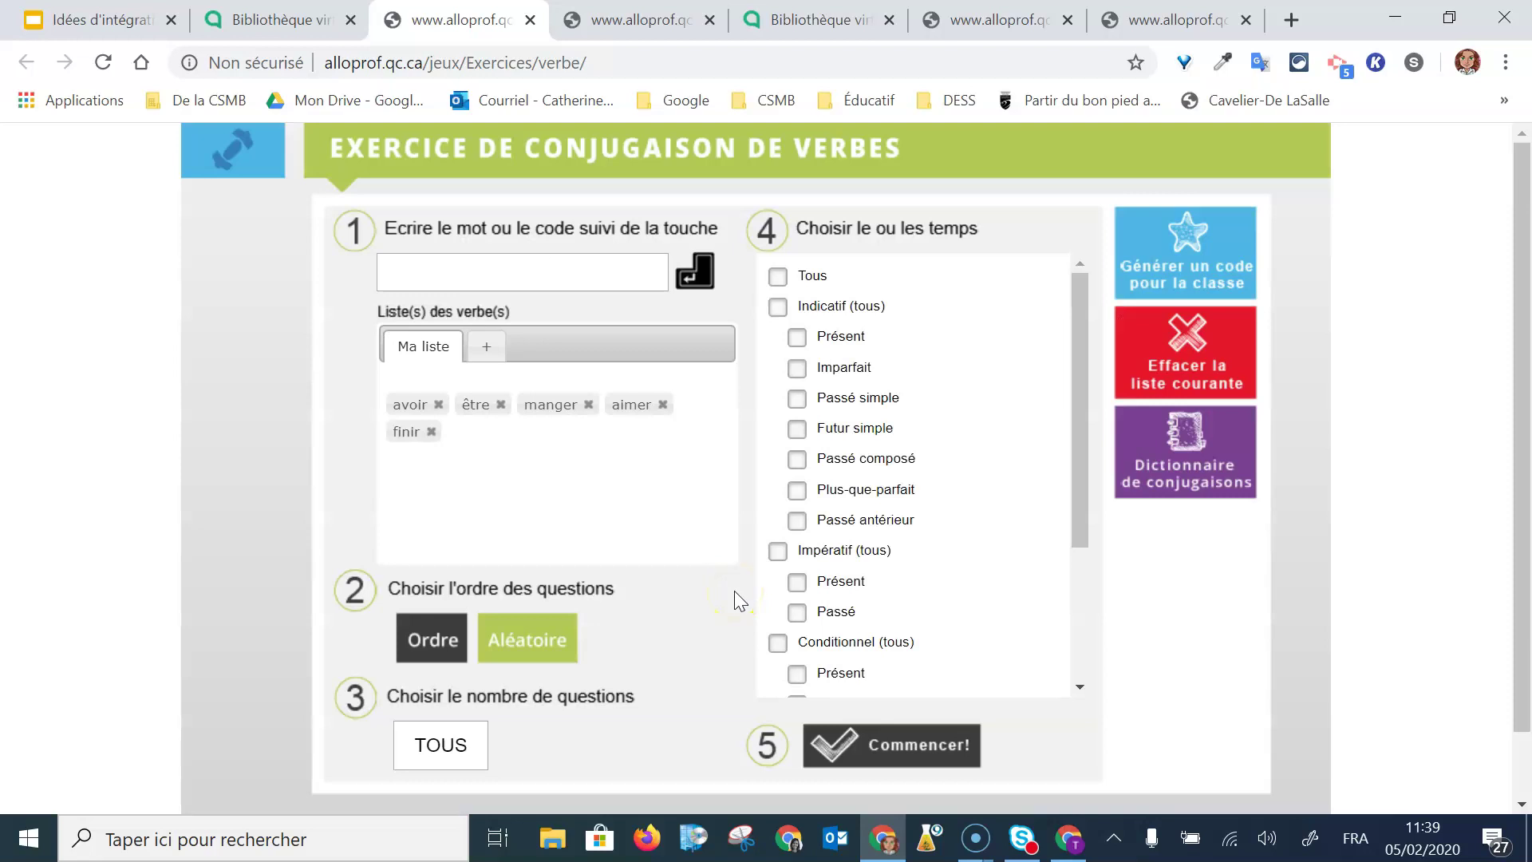
Add the verb 'aller', pick indicative Présent, Imparfait and Futur simple, and start the exercise
click(544, 264)
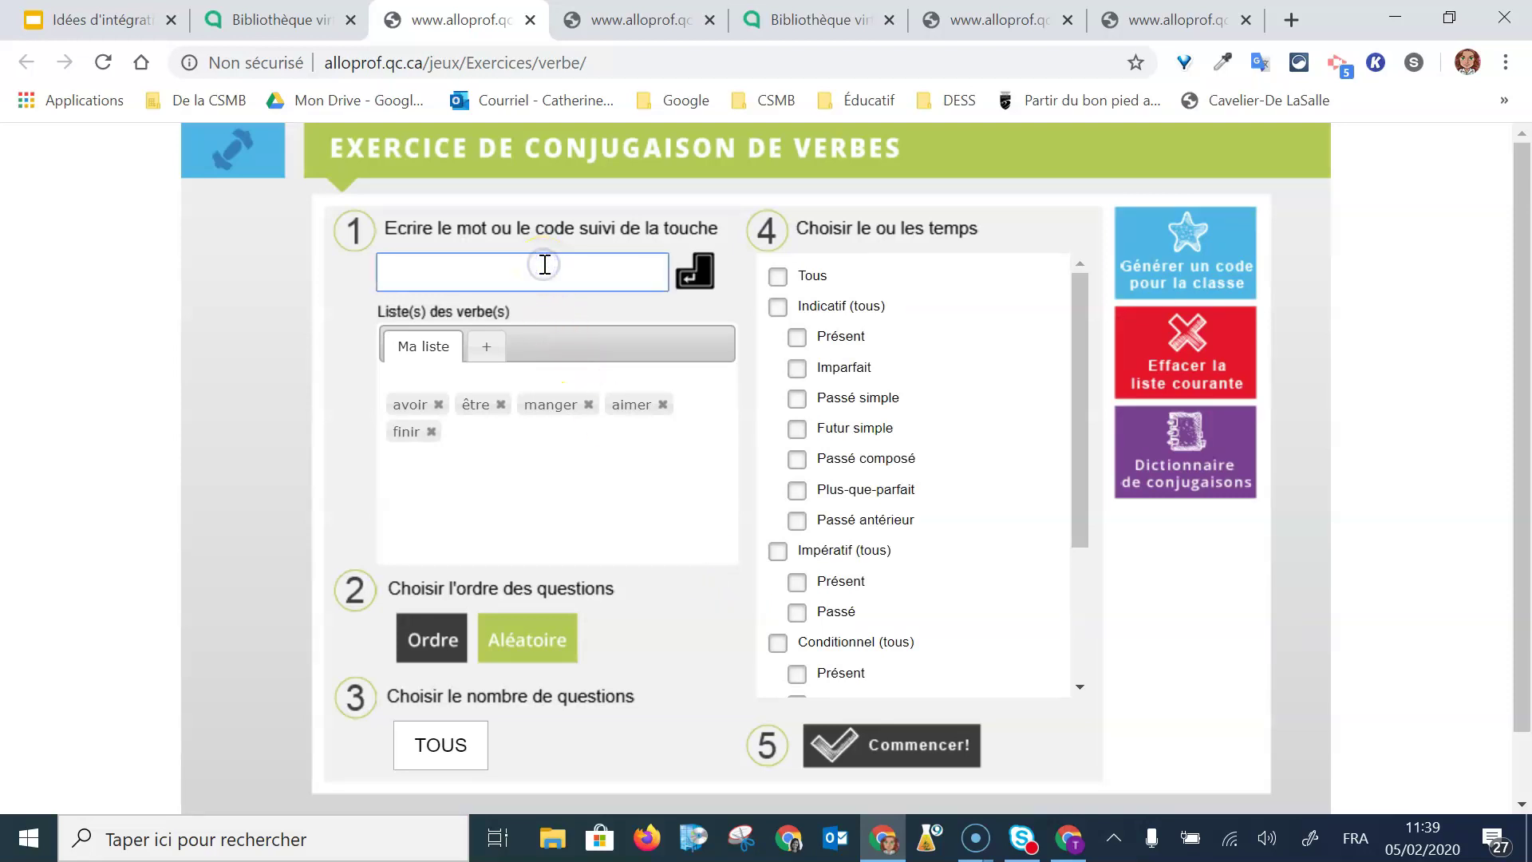
text(aller)
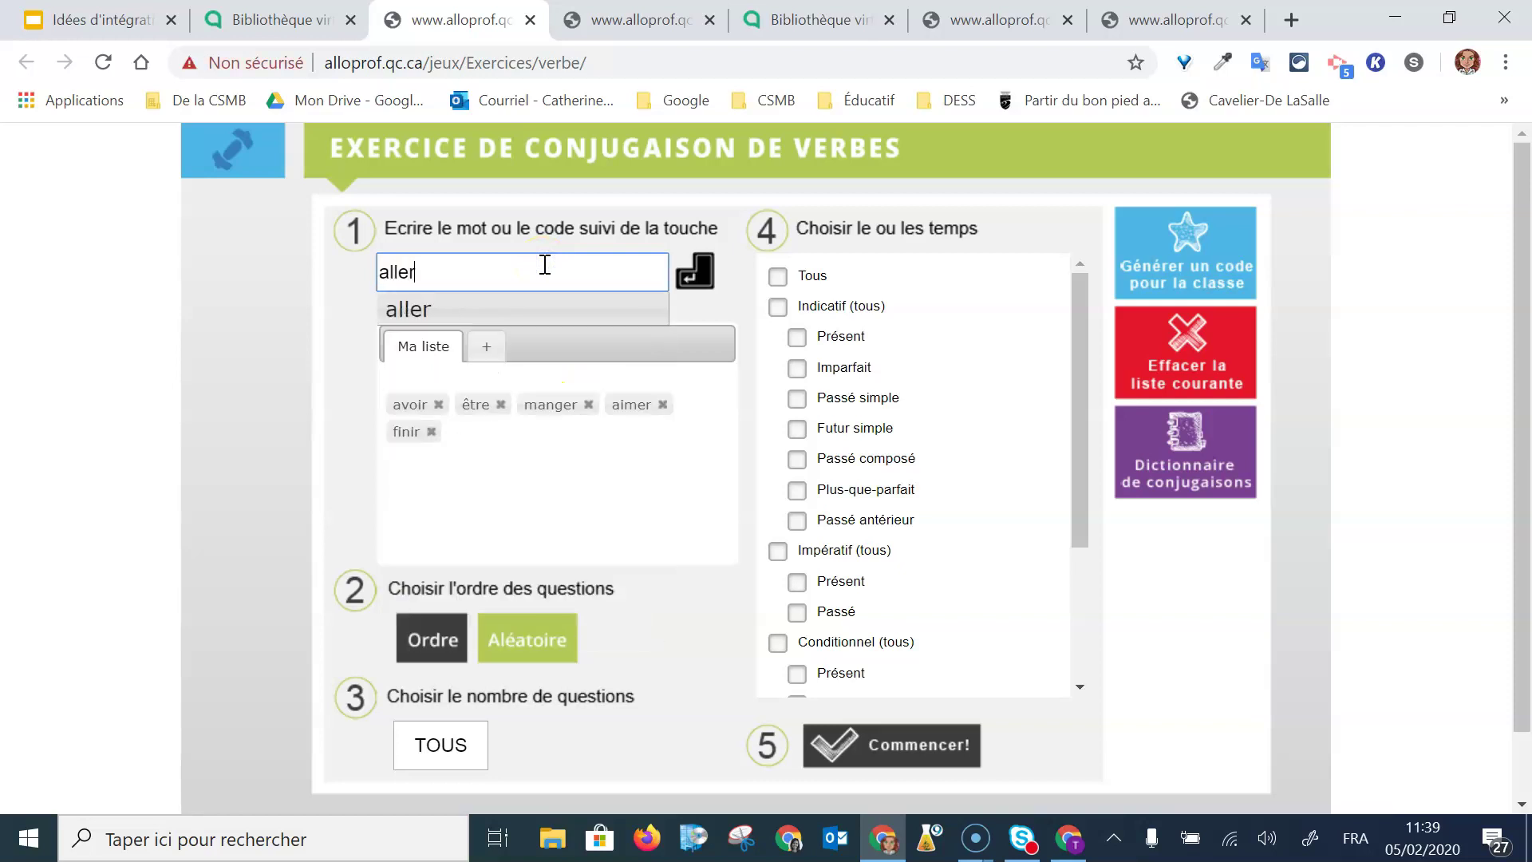
key(Return)
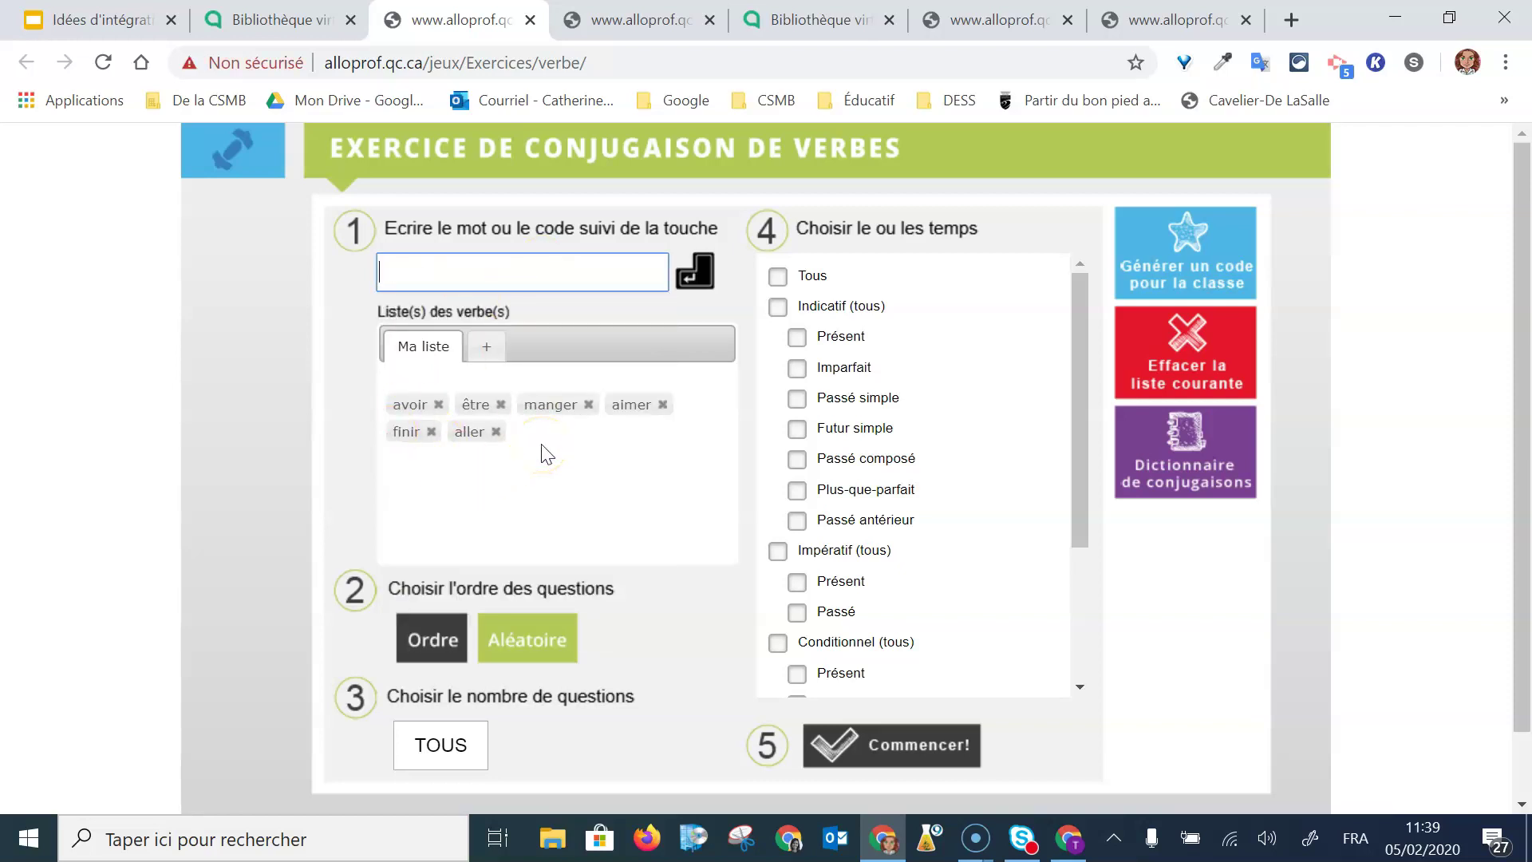
click(778, 308)
click(779, 308)
click(797, 338)
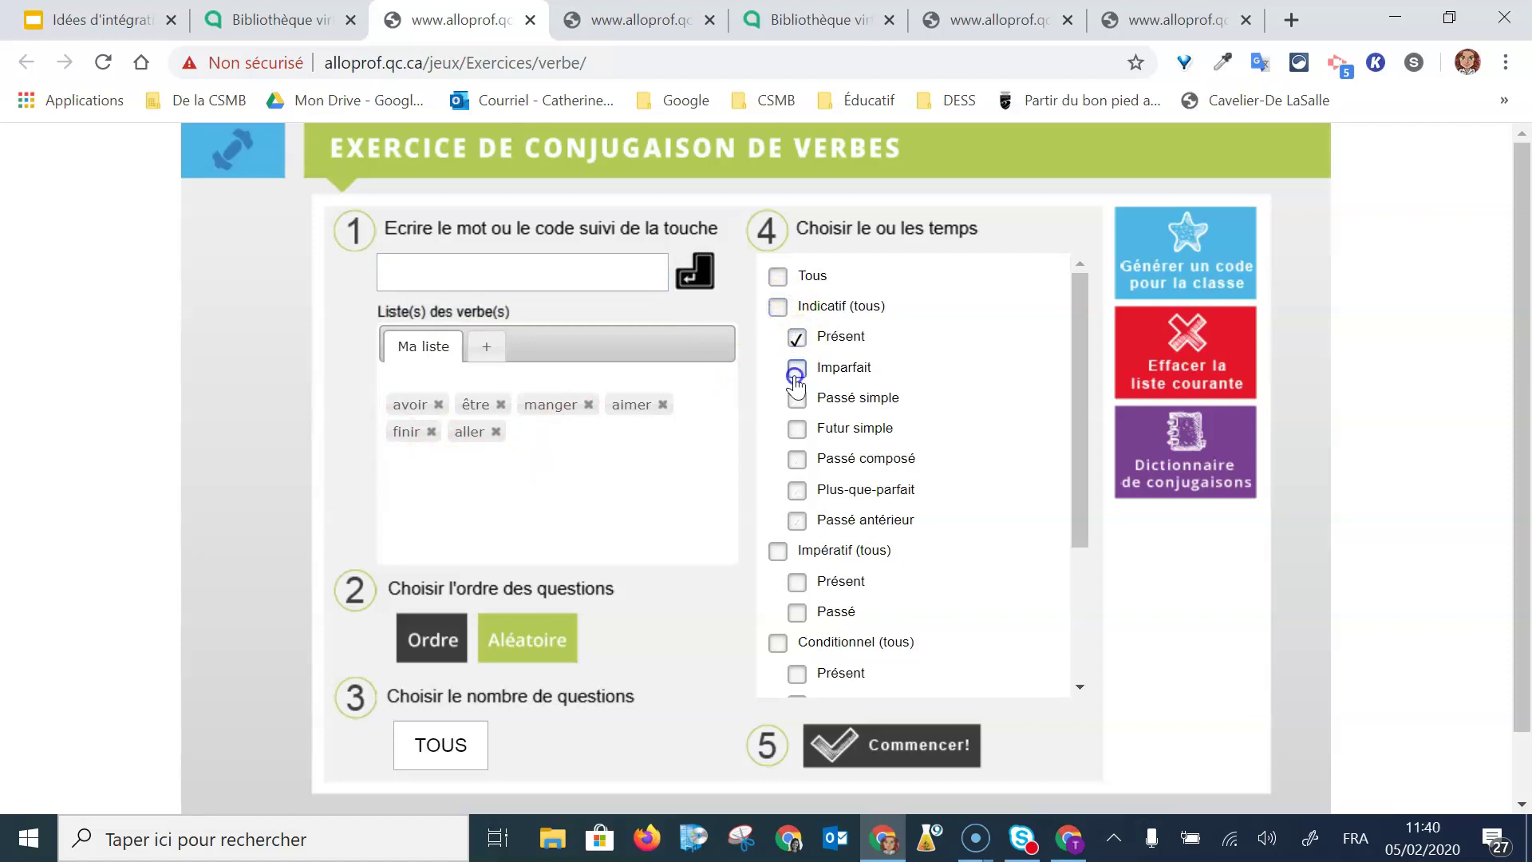
click(800, 430)
click(871, 755)
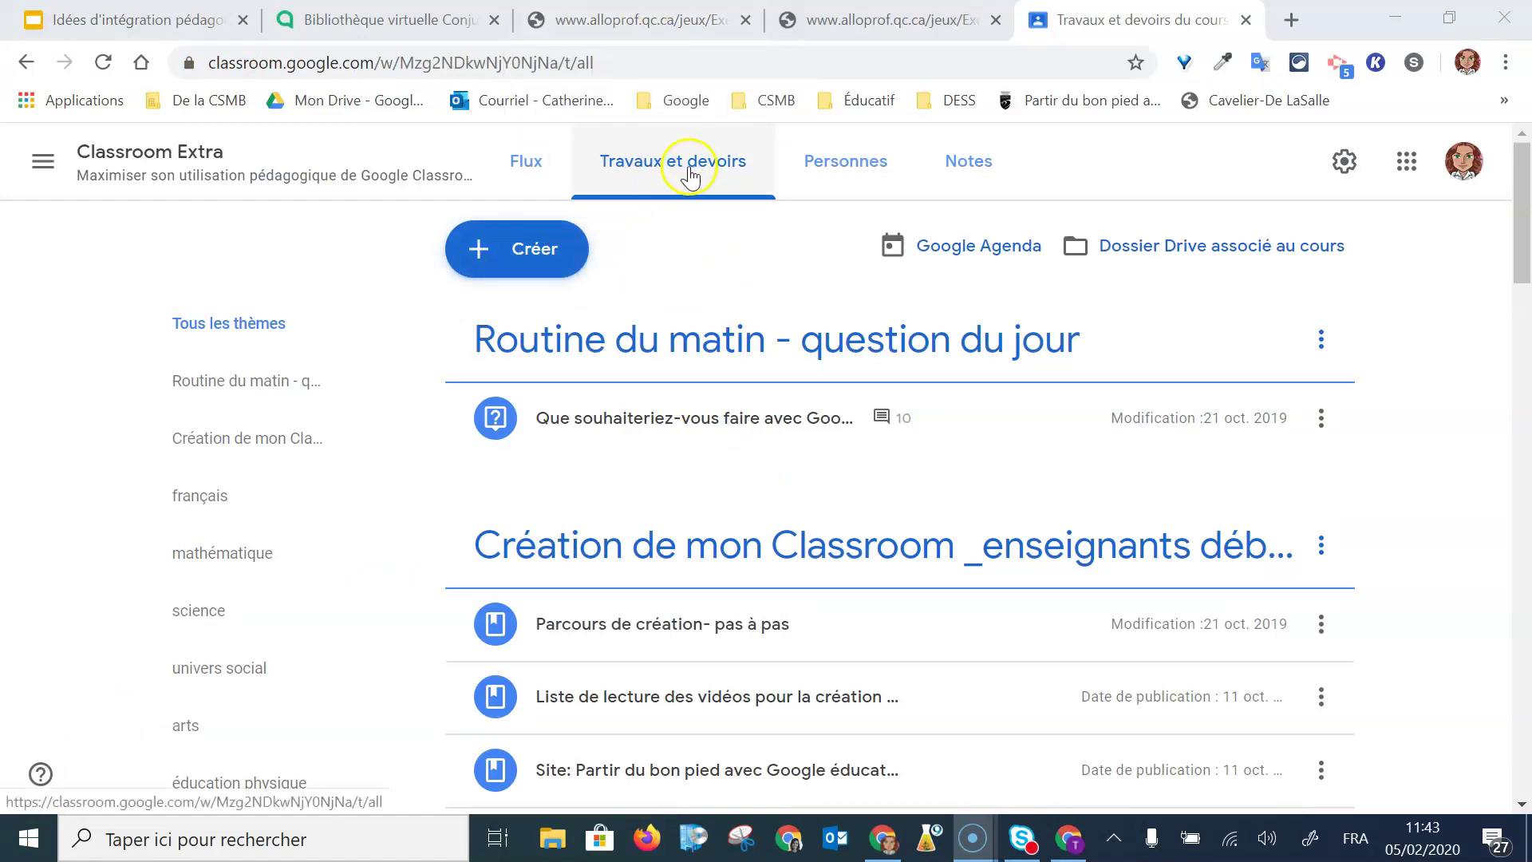
Open the Créer menu on Classroom Extra's Travaux et devoirs page
click(541, 250)
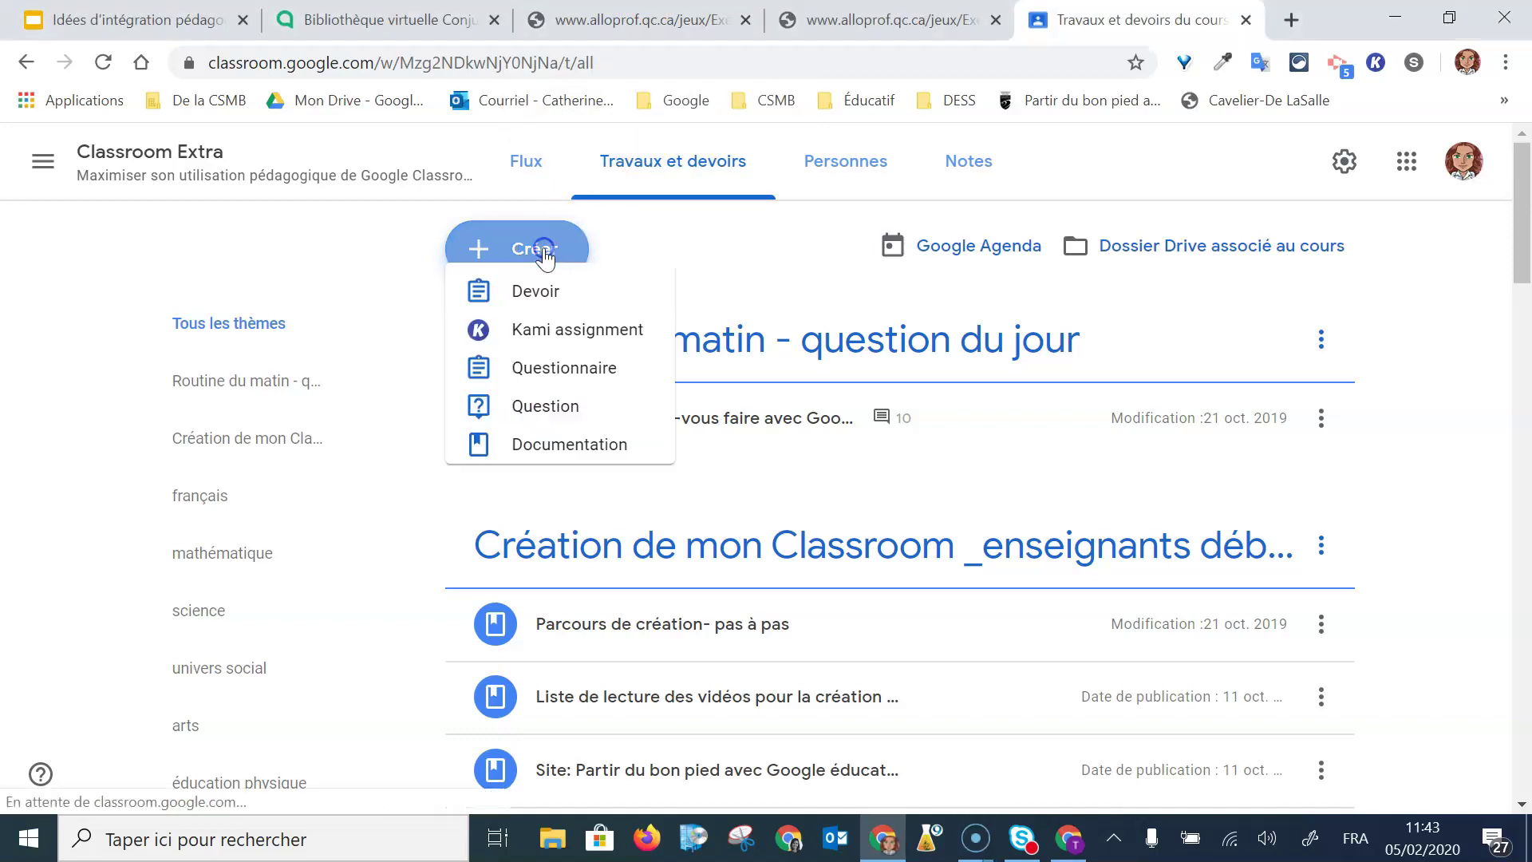
Create a new Devoir titled 'Mots de la semaine du XX' and choose to attach a link
click(535, 315)
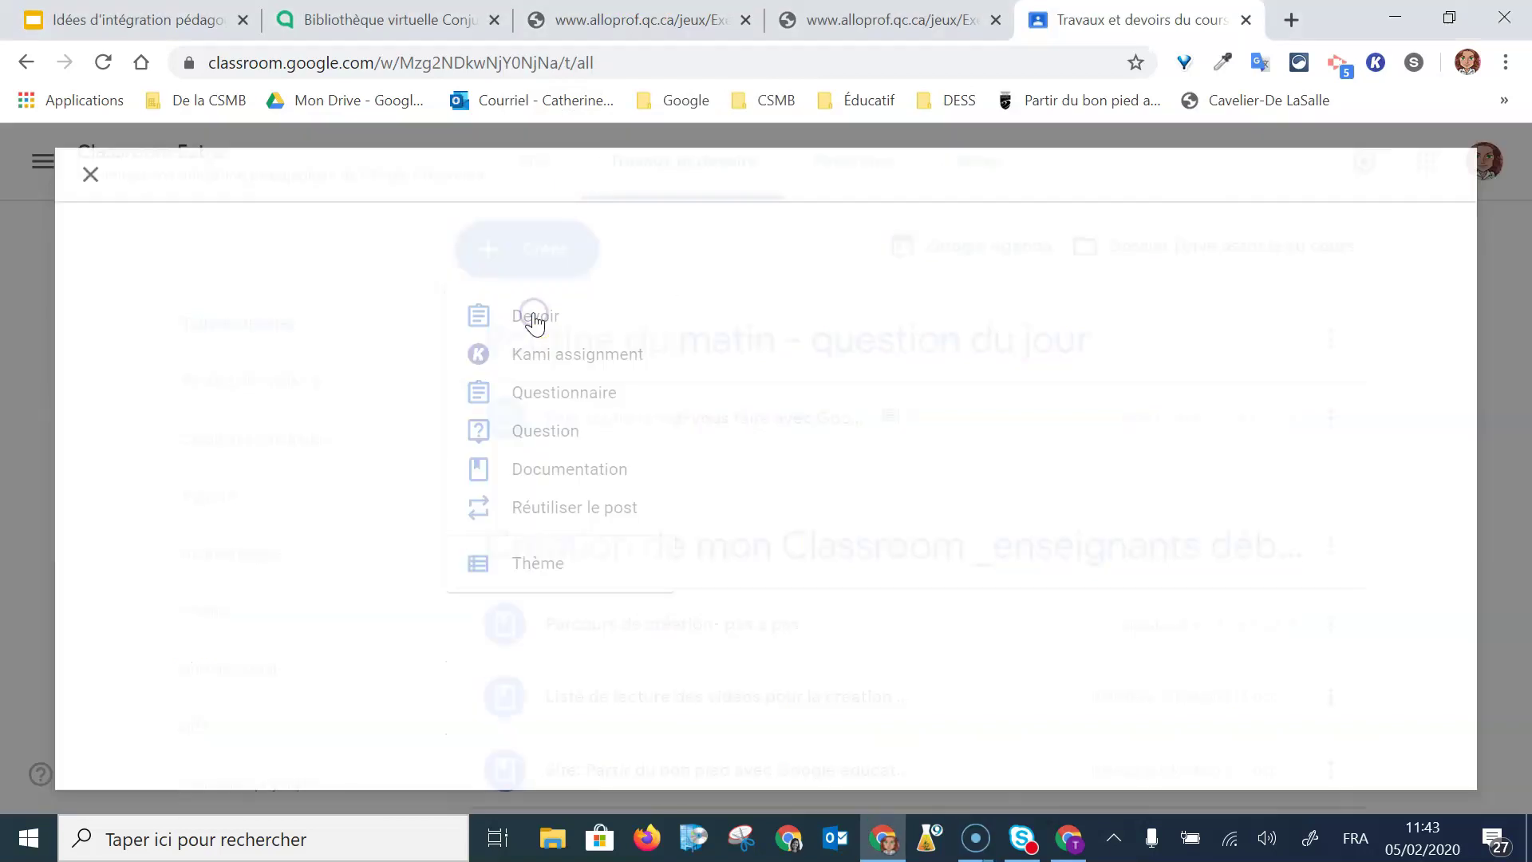
text(M)
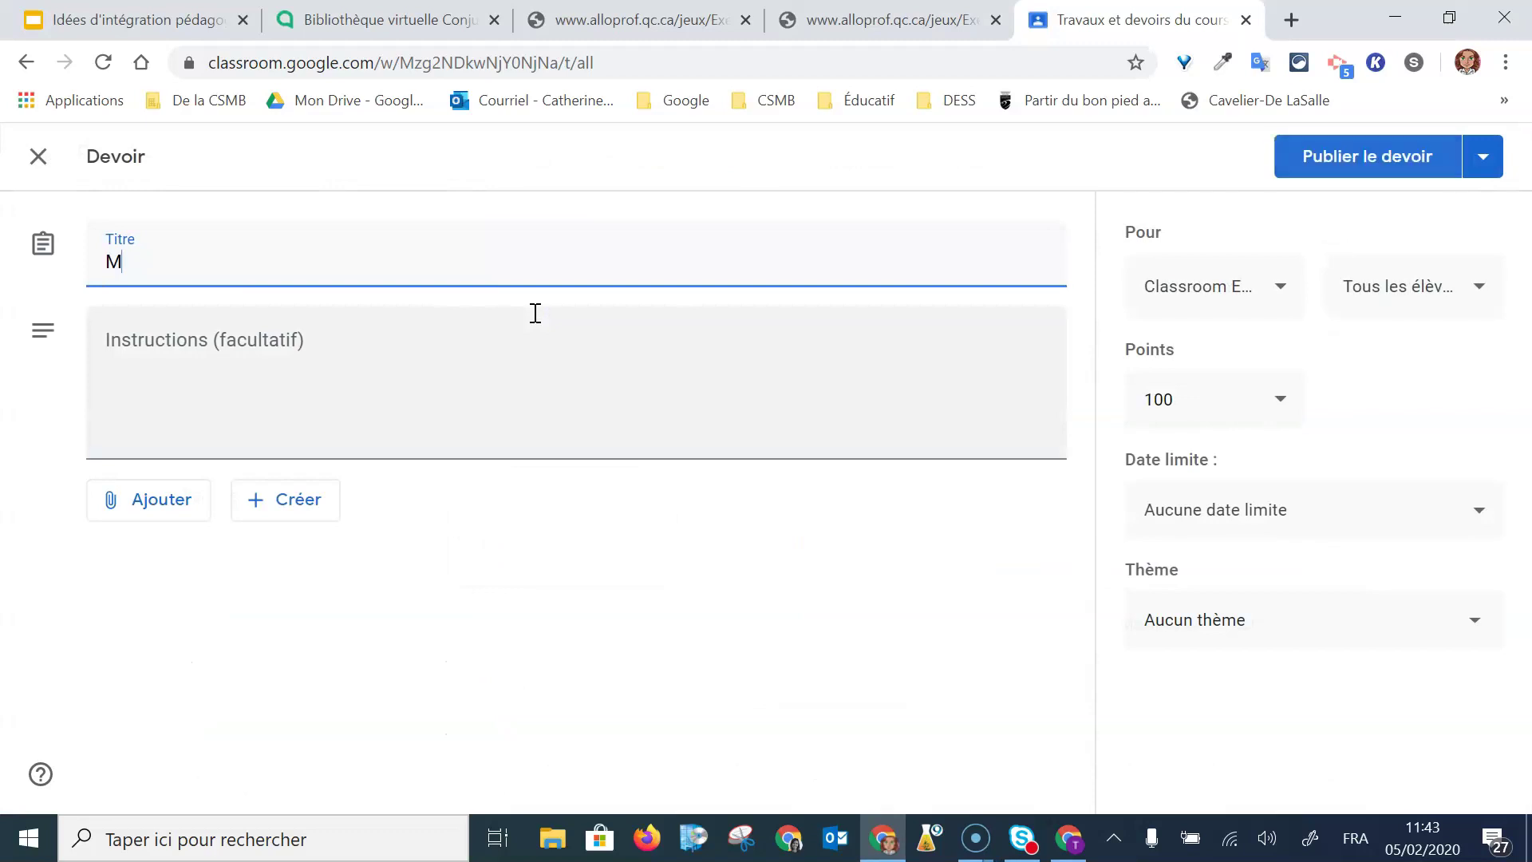
text(ots de la semaine)
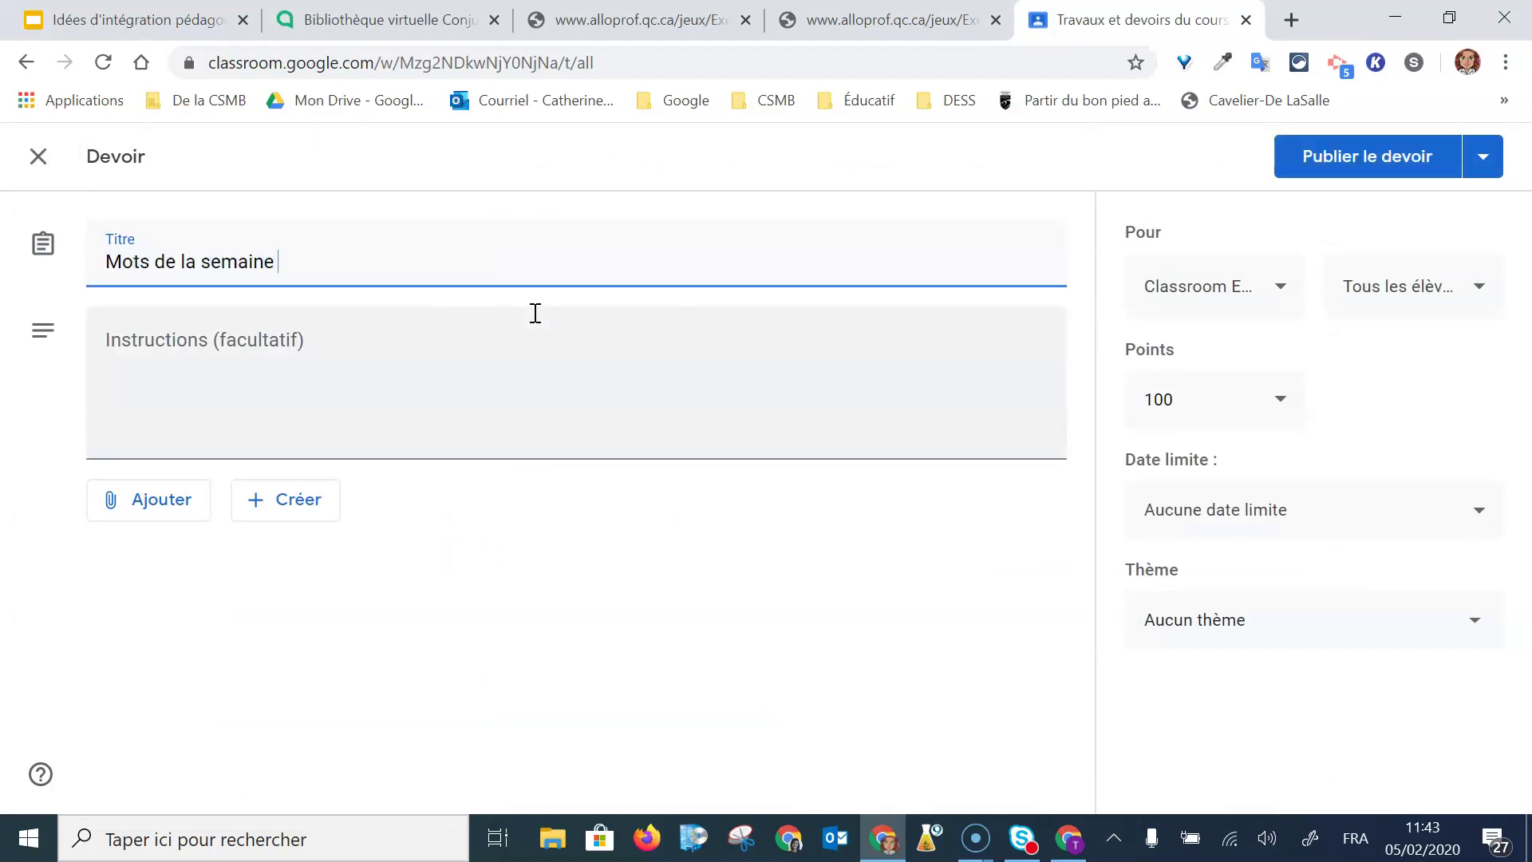
text( du XX)
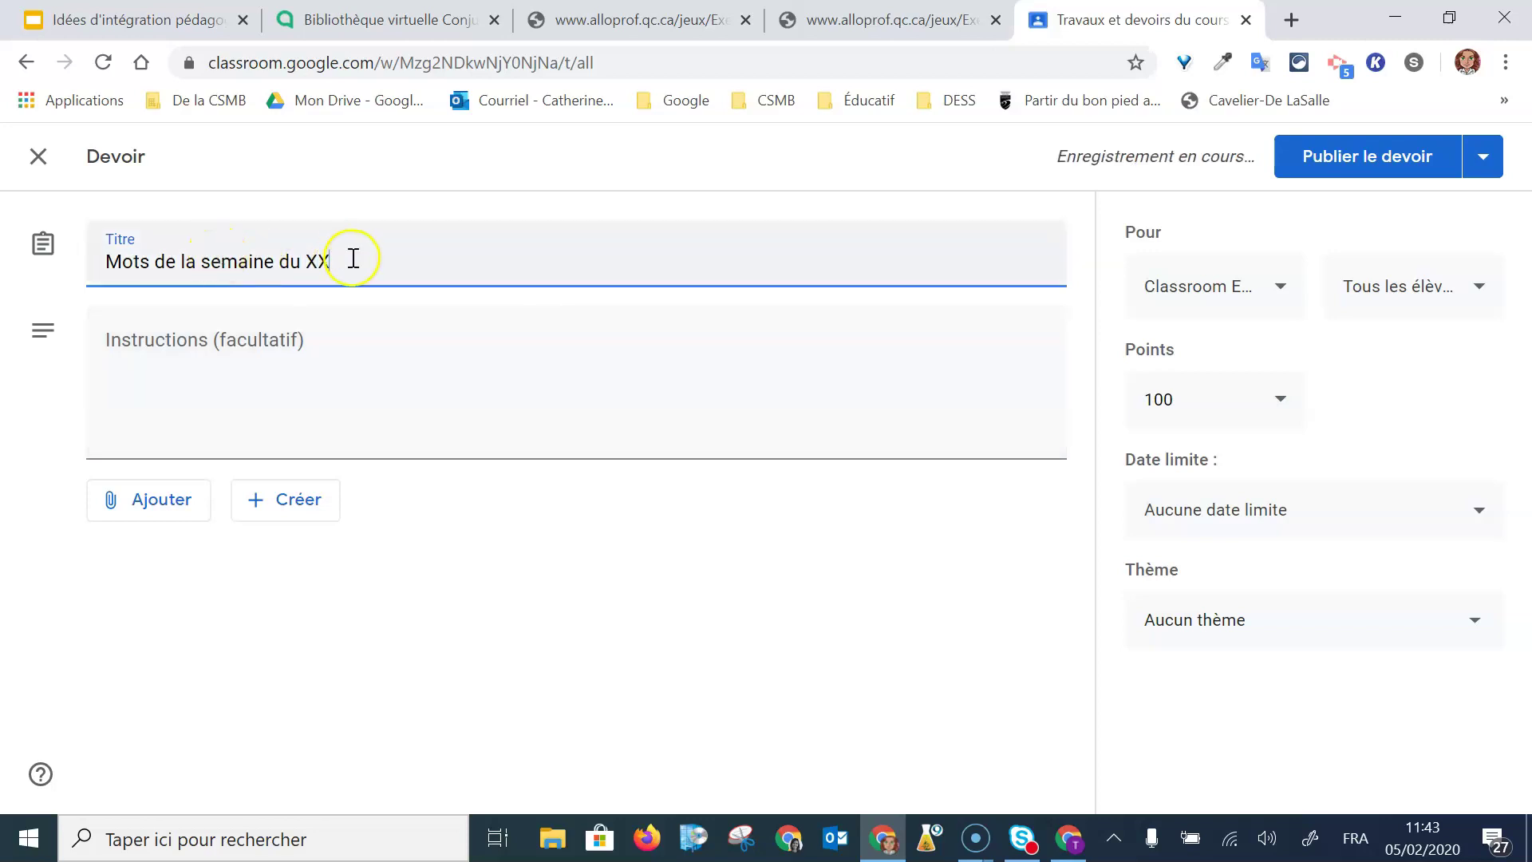
click(141, 519)
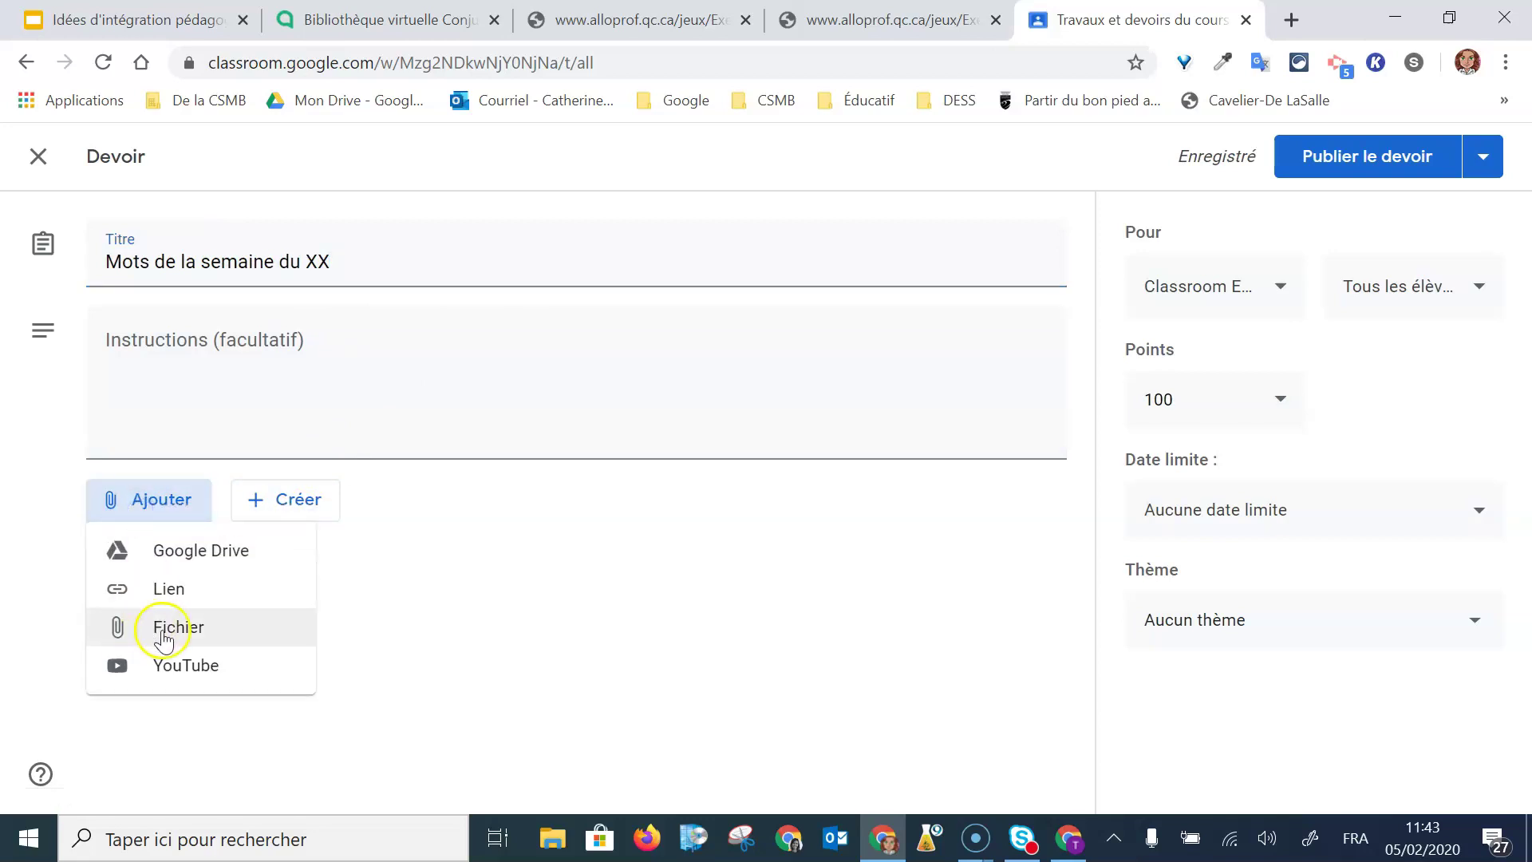
click(166, 594)
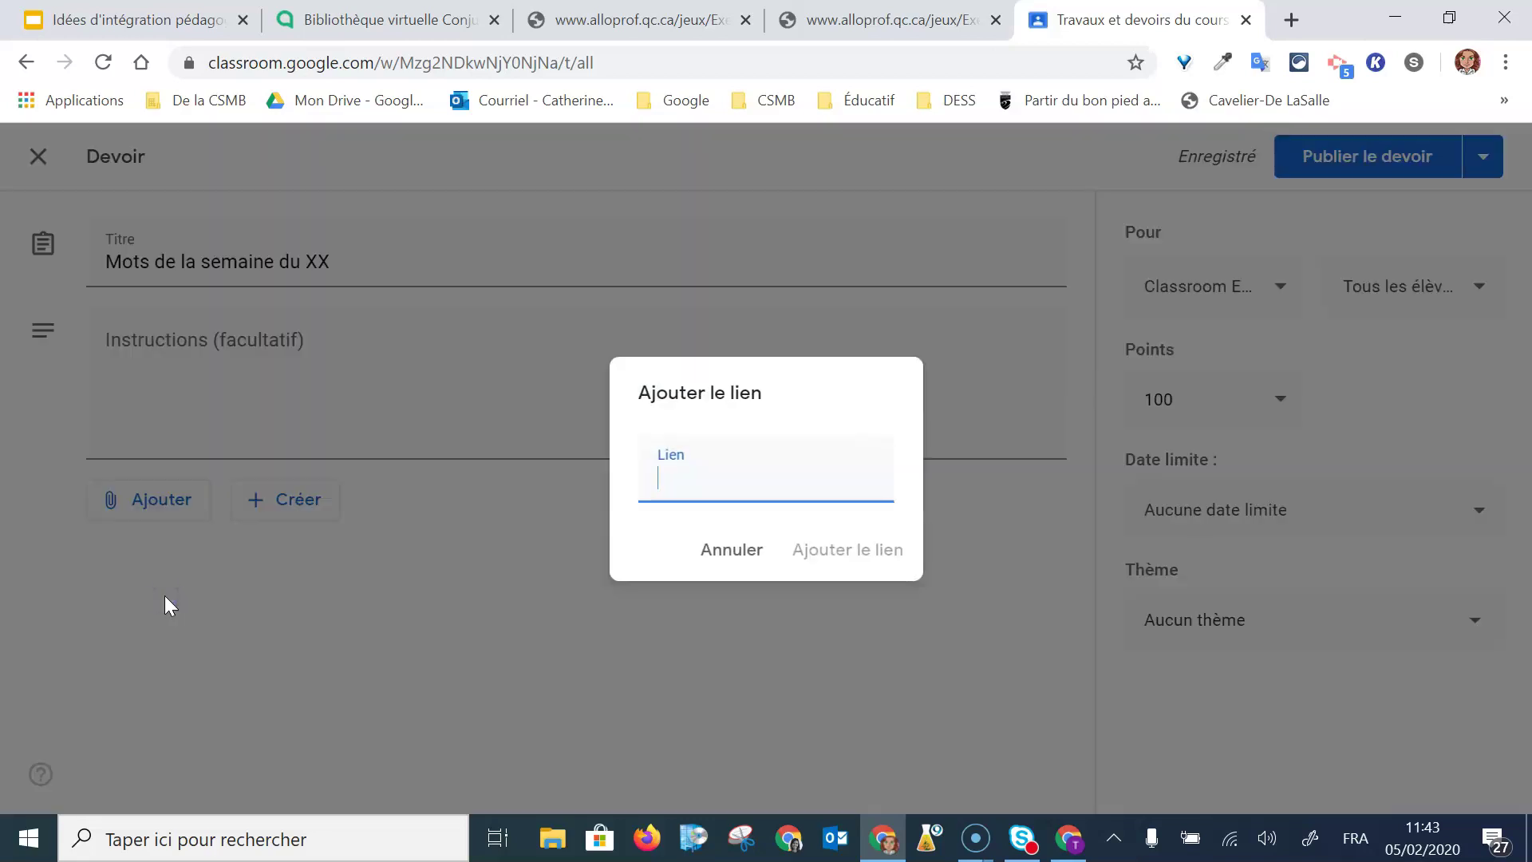
Attach the Alloprof vocabulary exercise page's URL as the assignment link
click(580, 13)
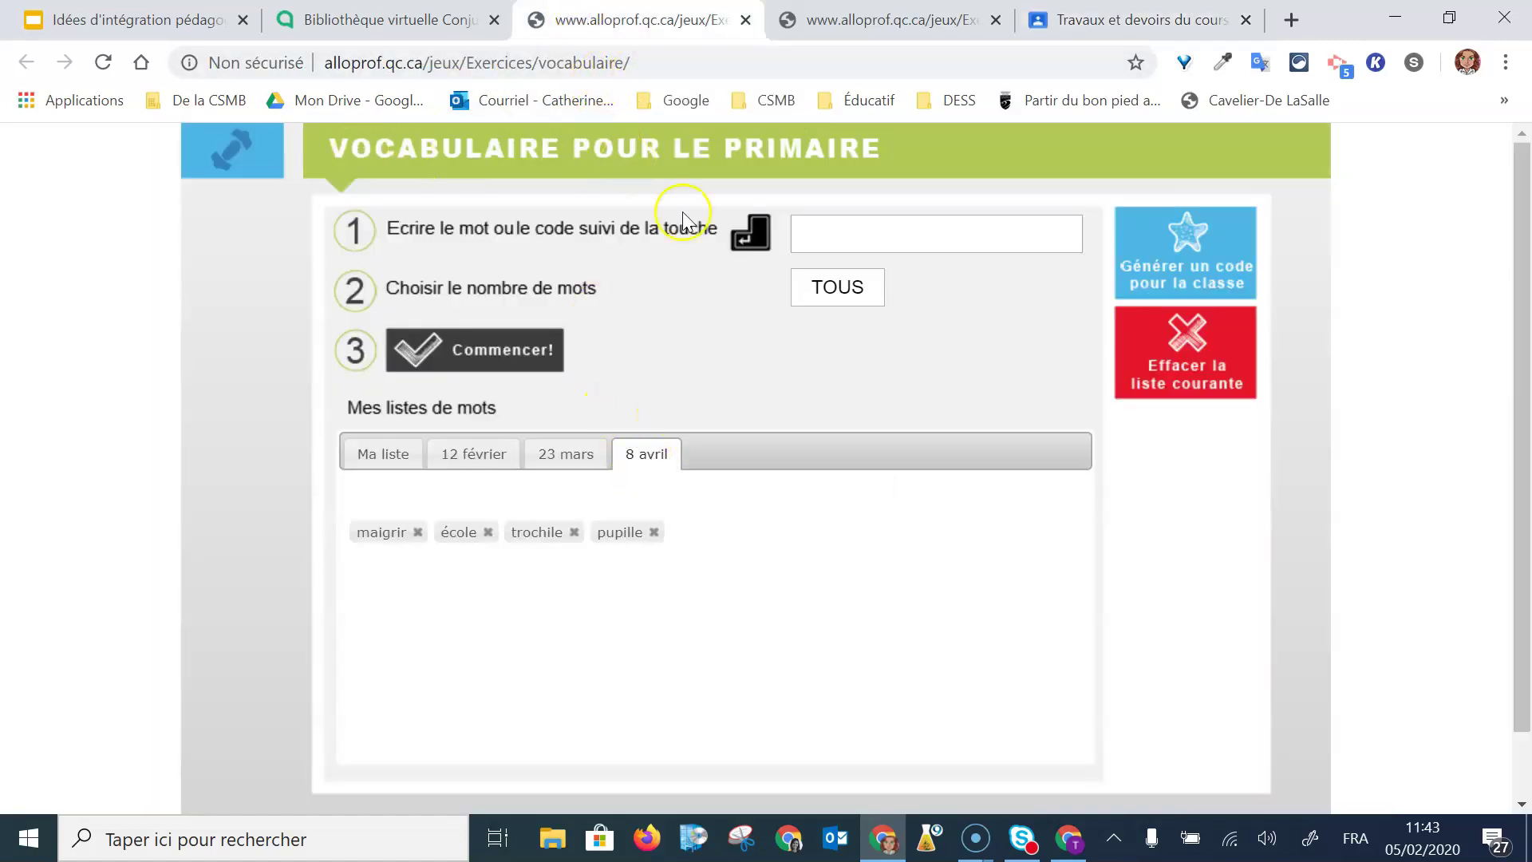
click(673, 60)
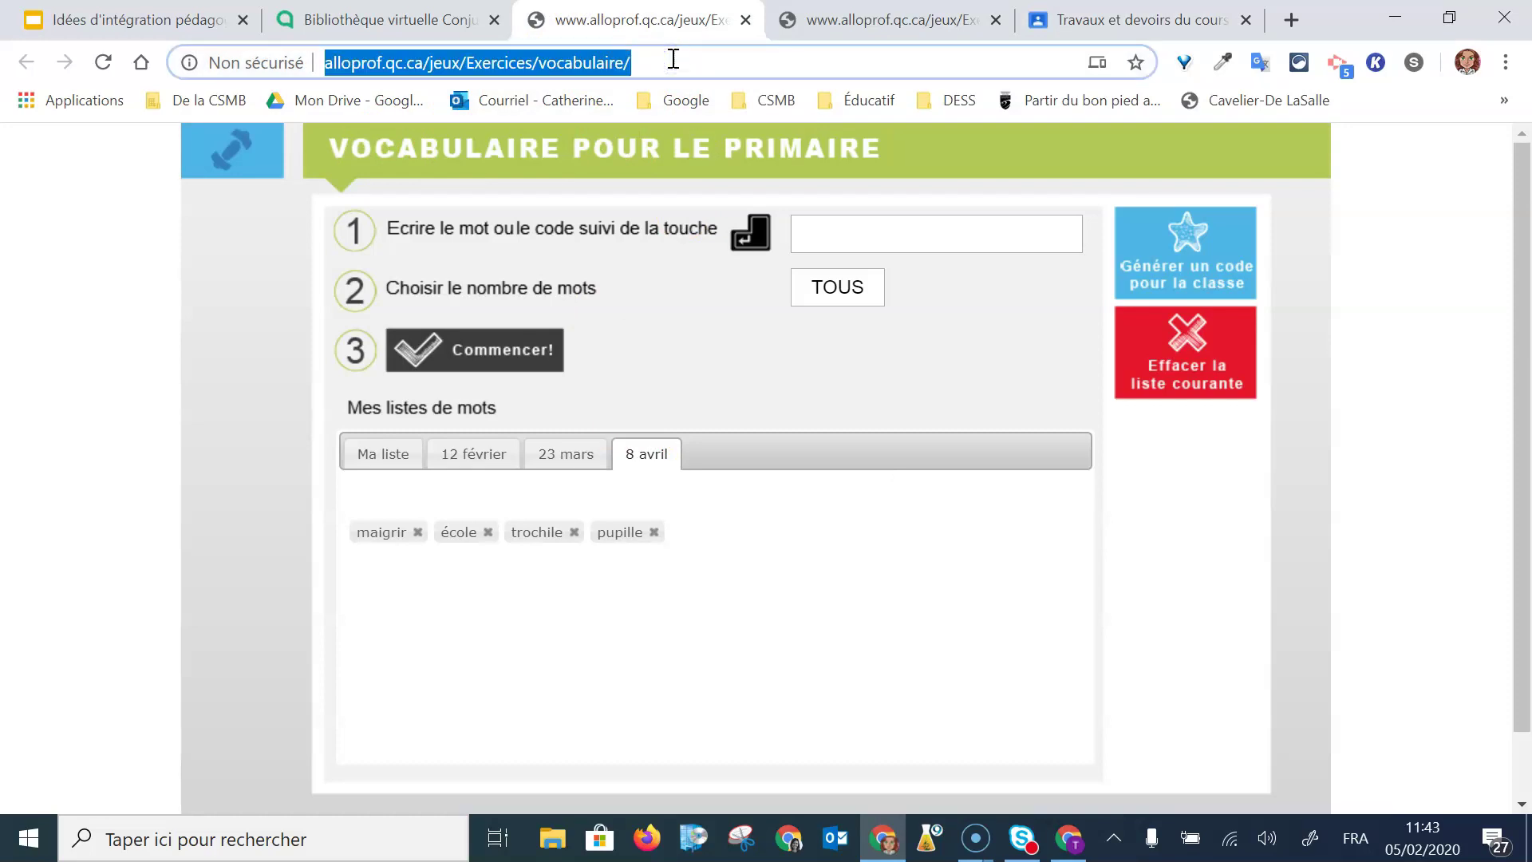
click(1061, 24)
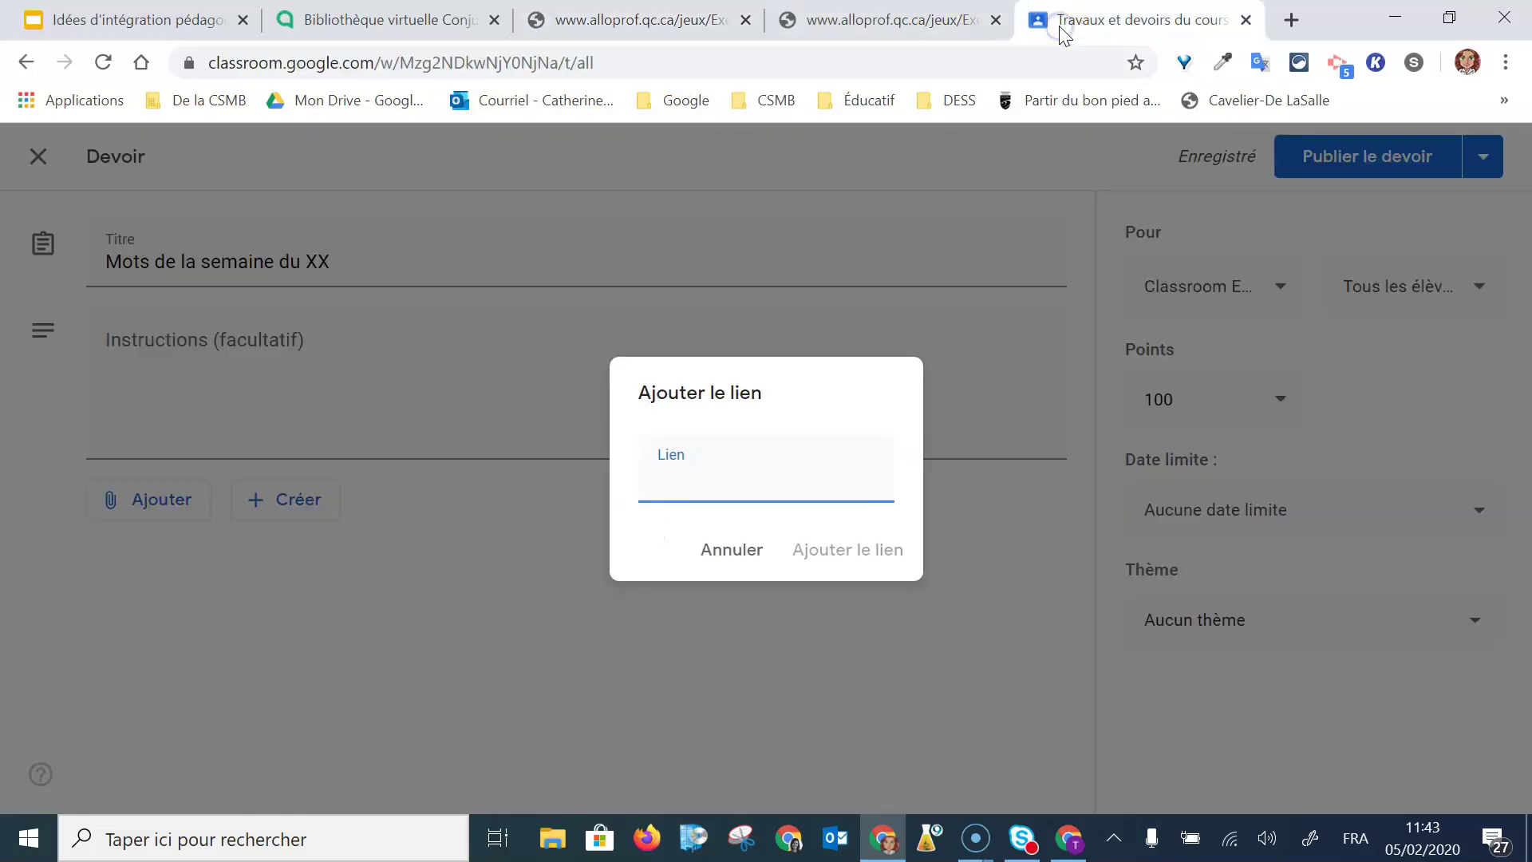
key(ctrl+v)
click(814, 554)
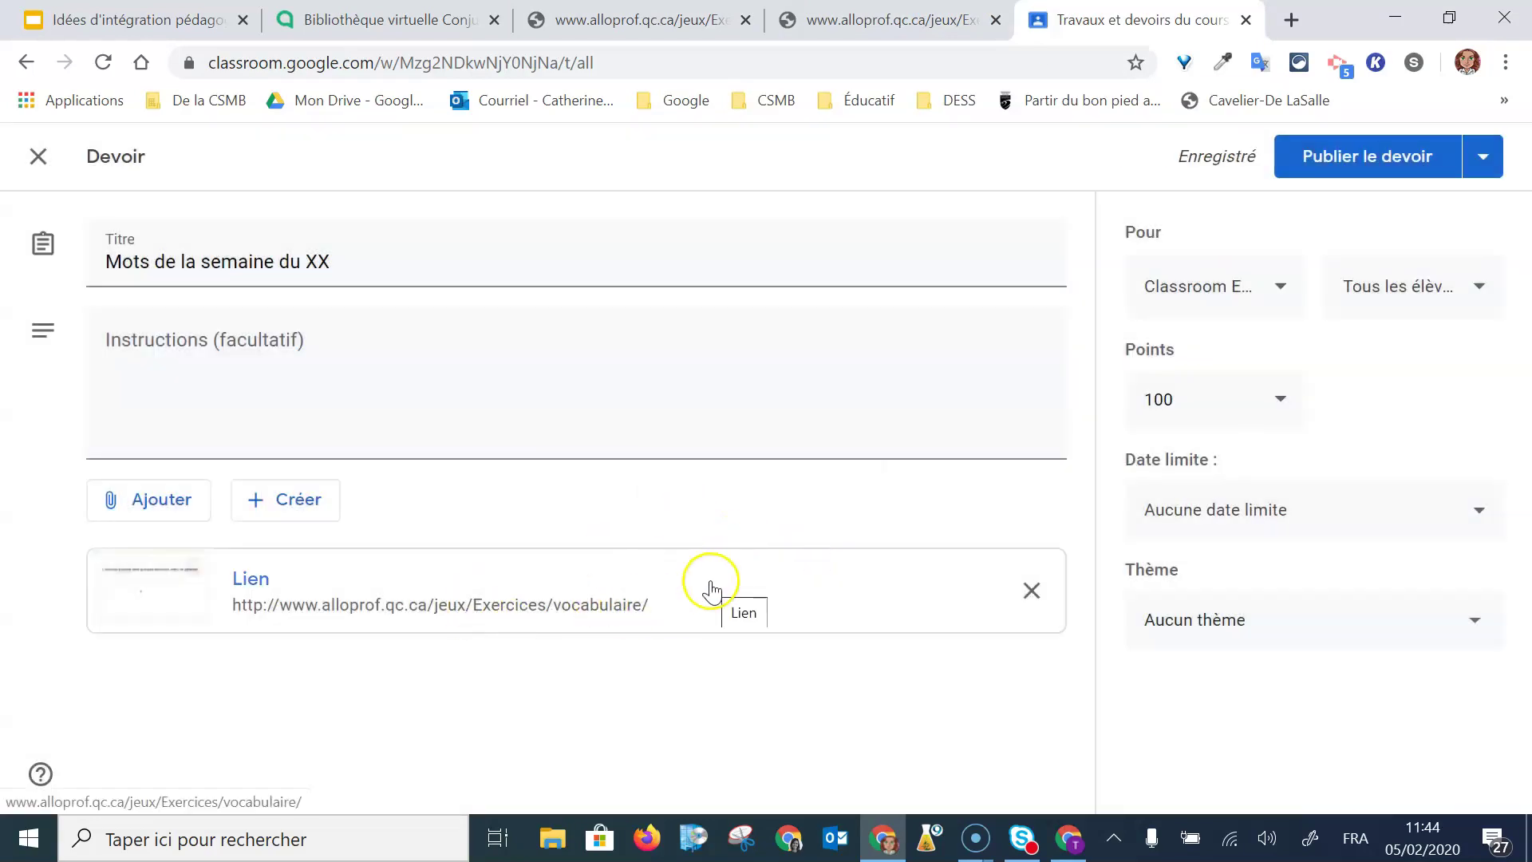
click(617, 19)
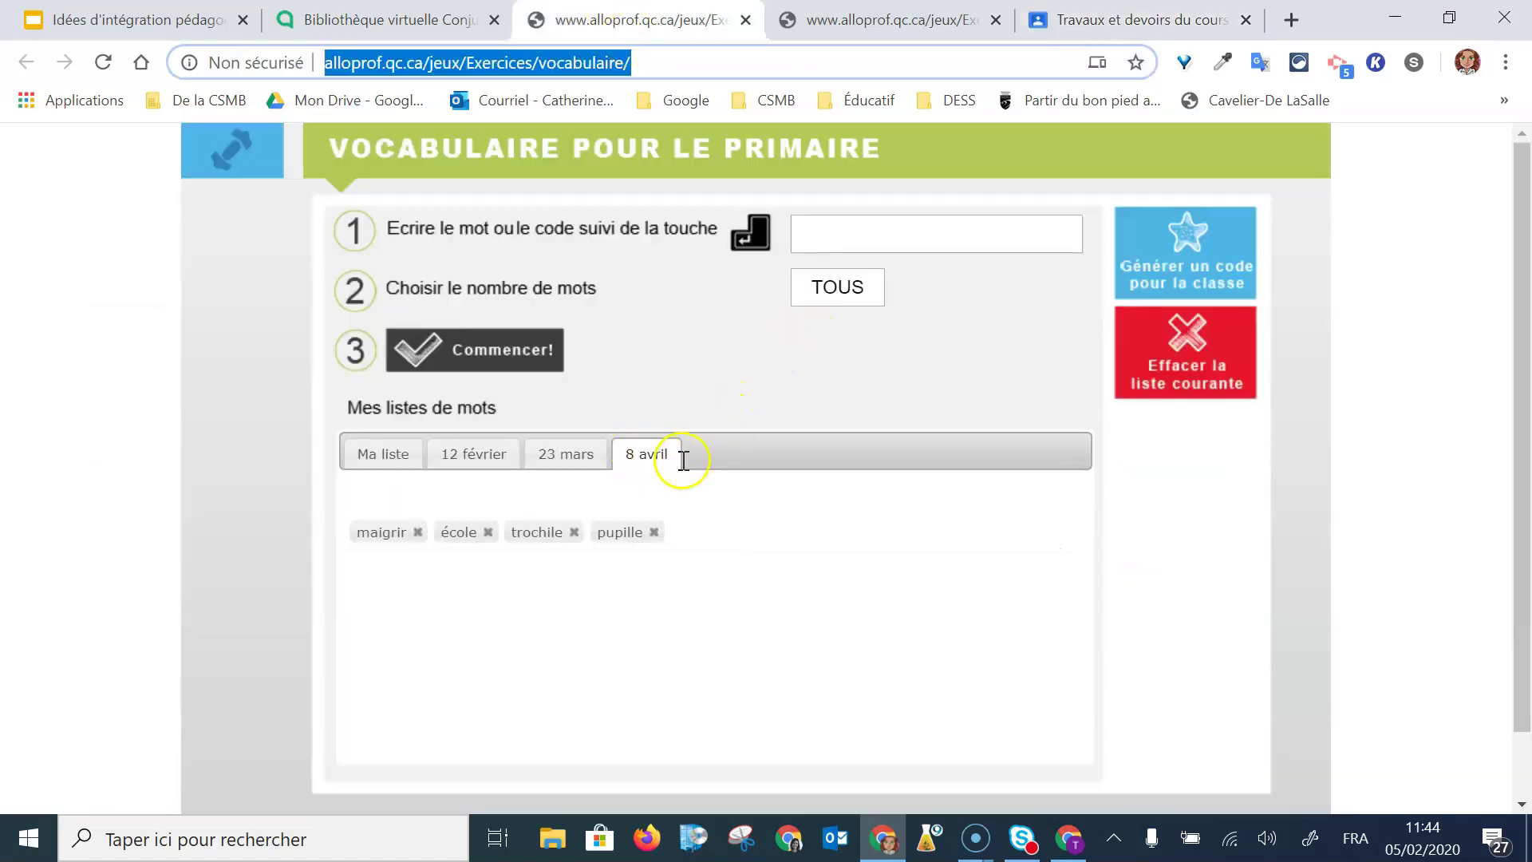
Generate and copy a class code for the '8 avril' word list, then return to the draft assignment
click(1173, 271)
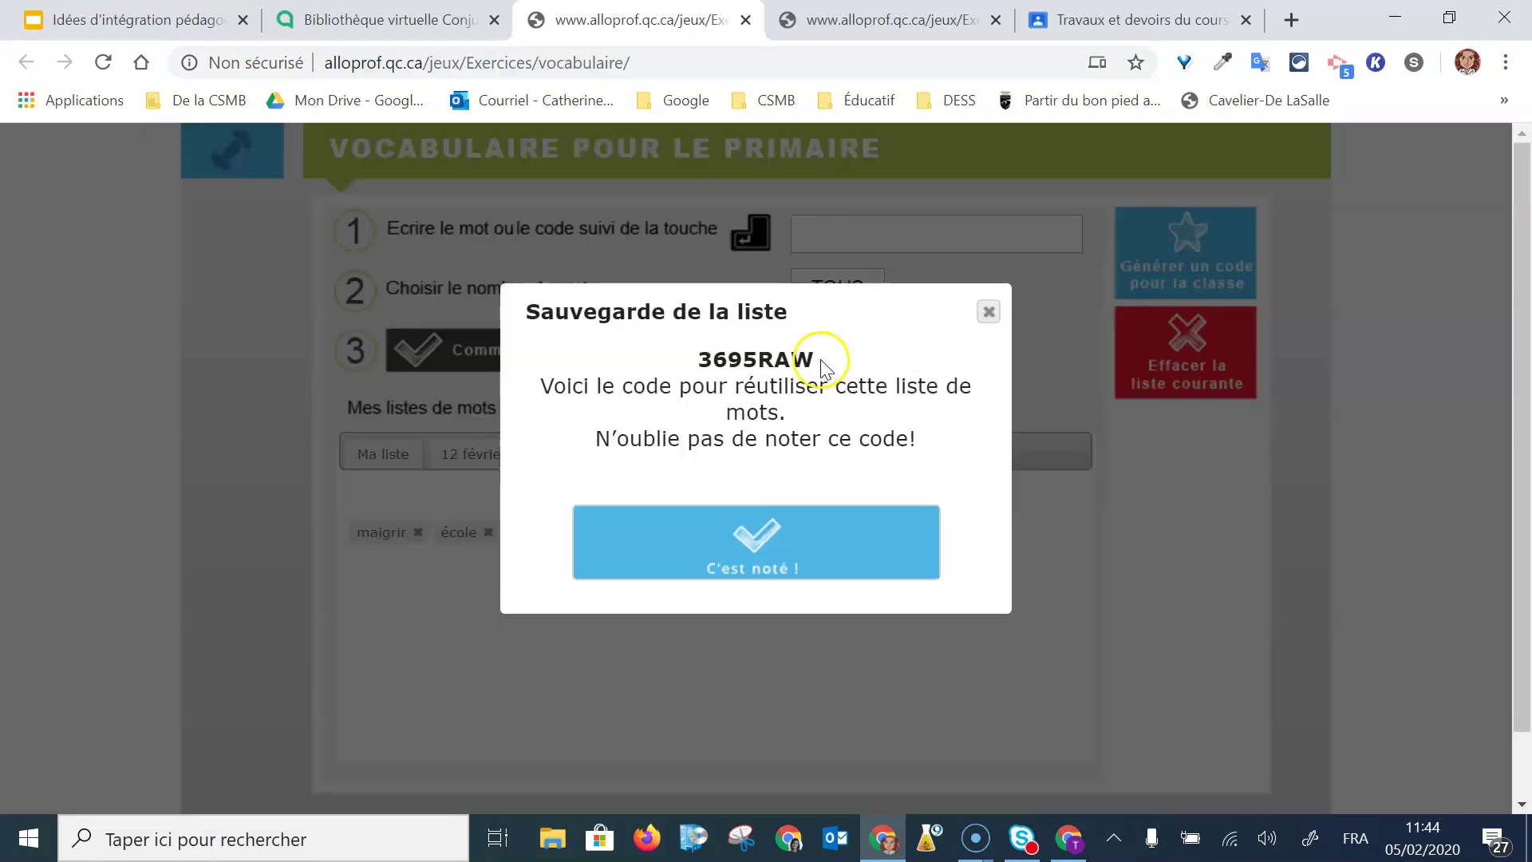
drag(815, 359, 688, 359)
key(ctrl+c)
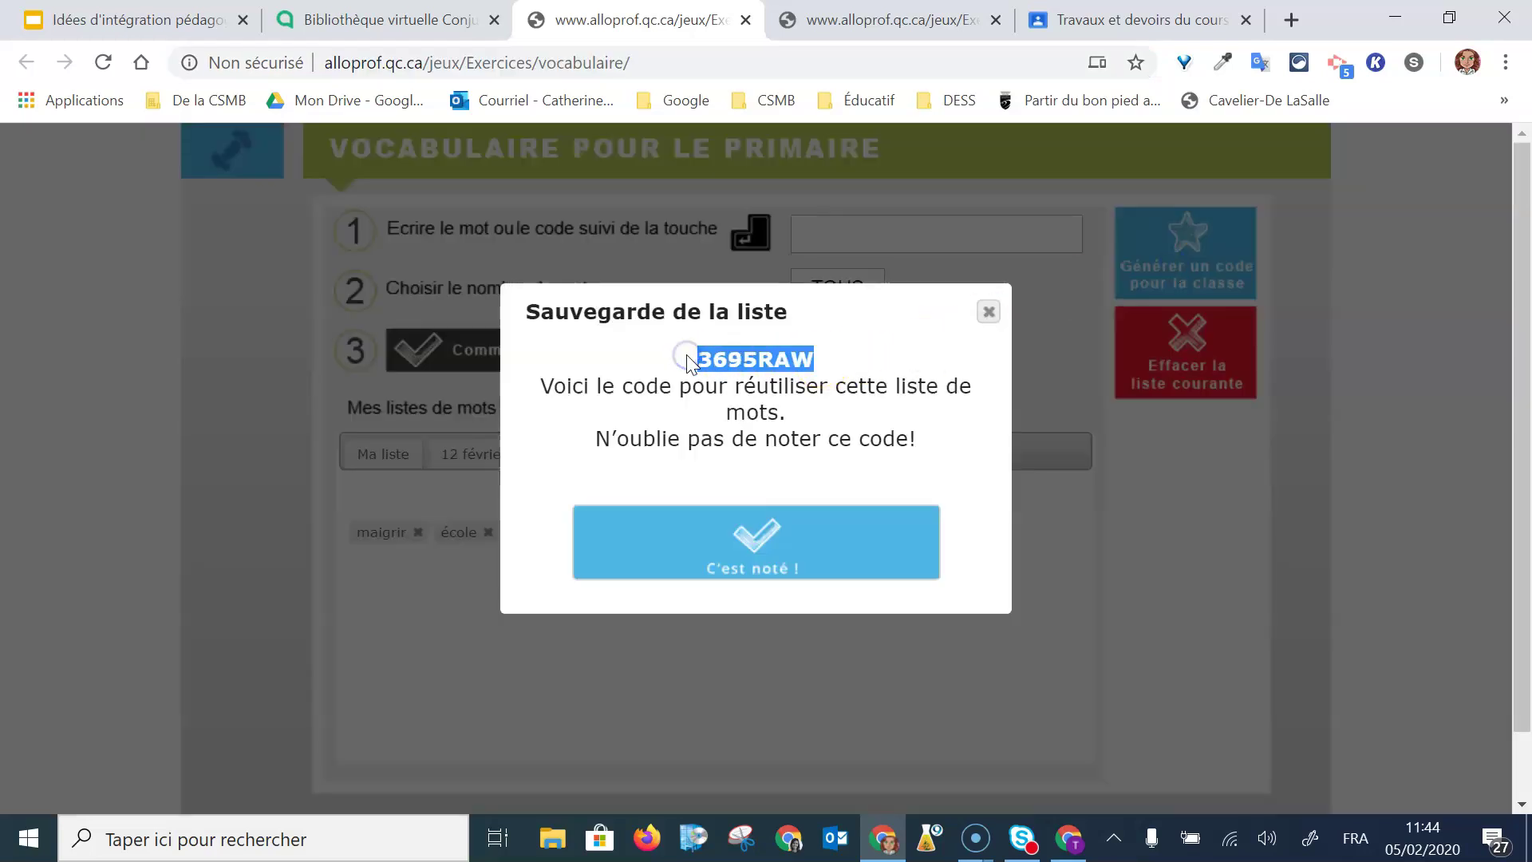
click(835, 10)
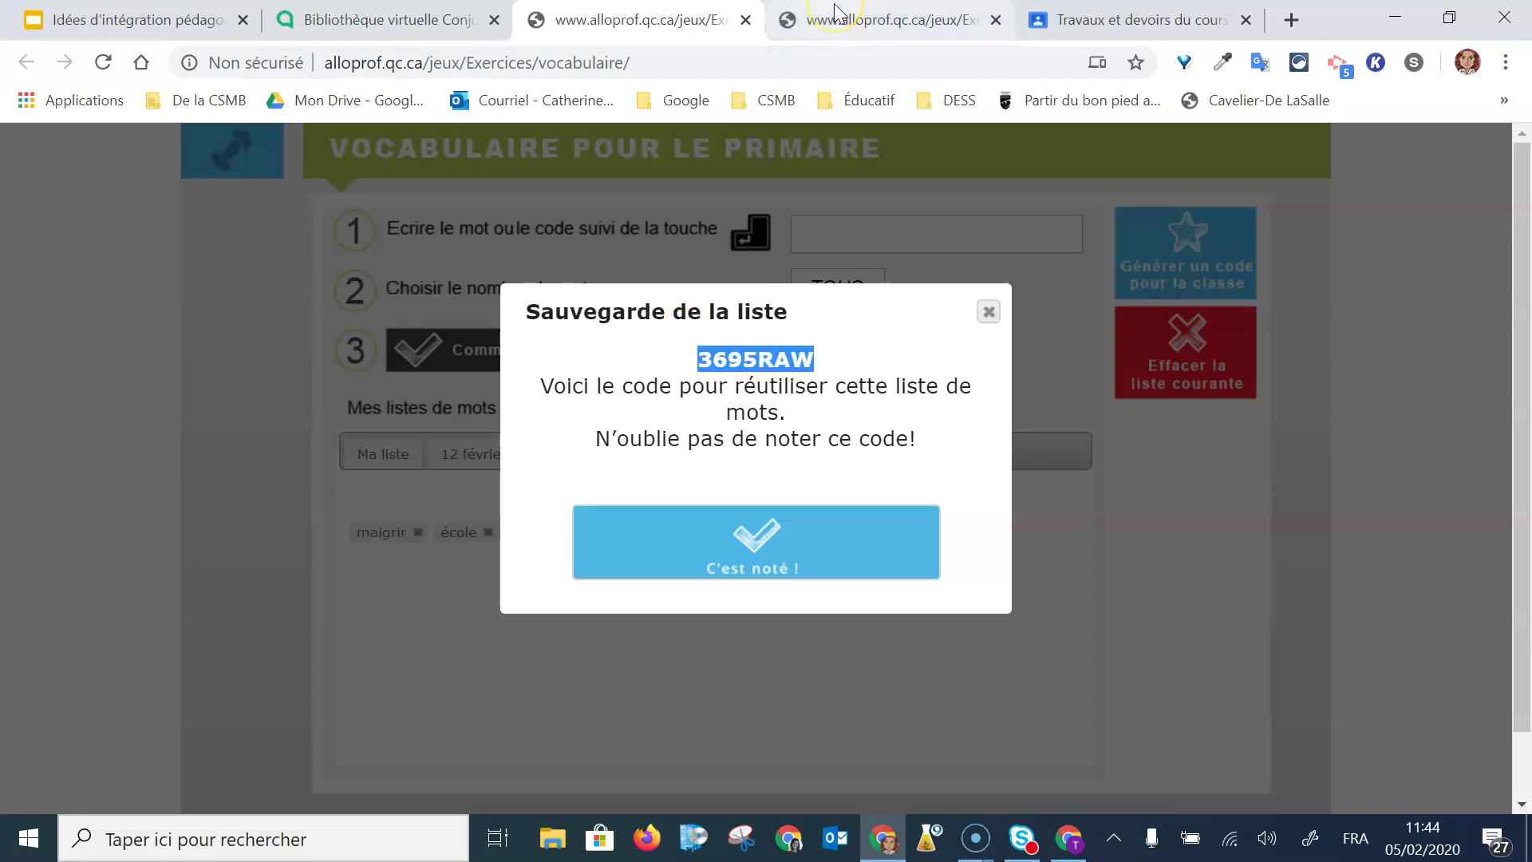
click(1079, 17)
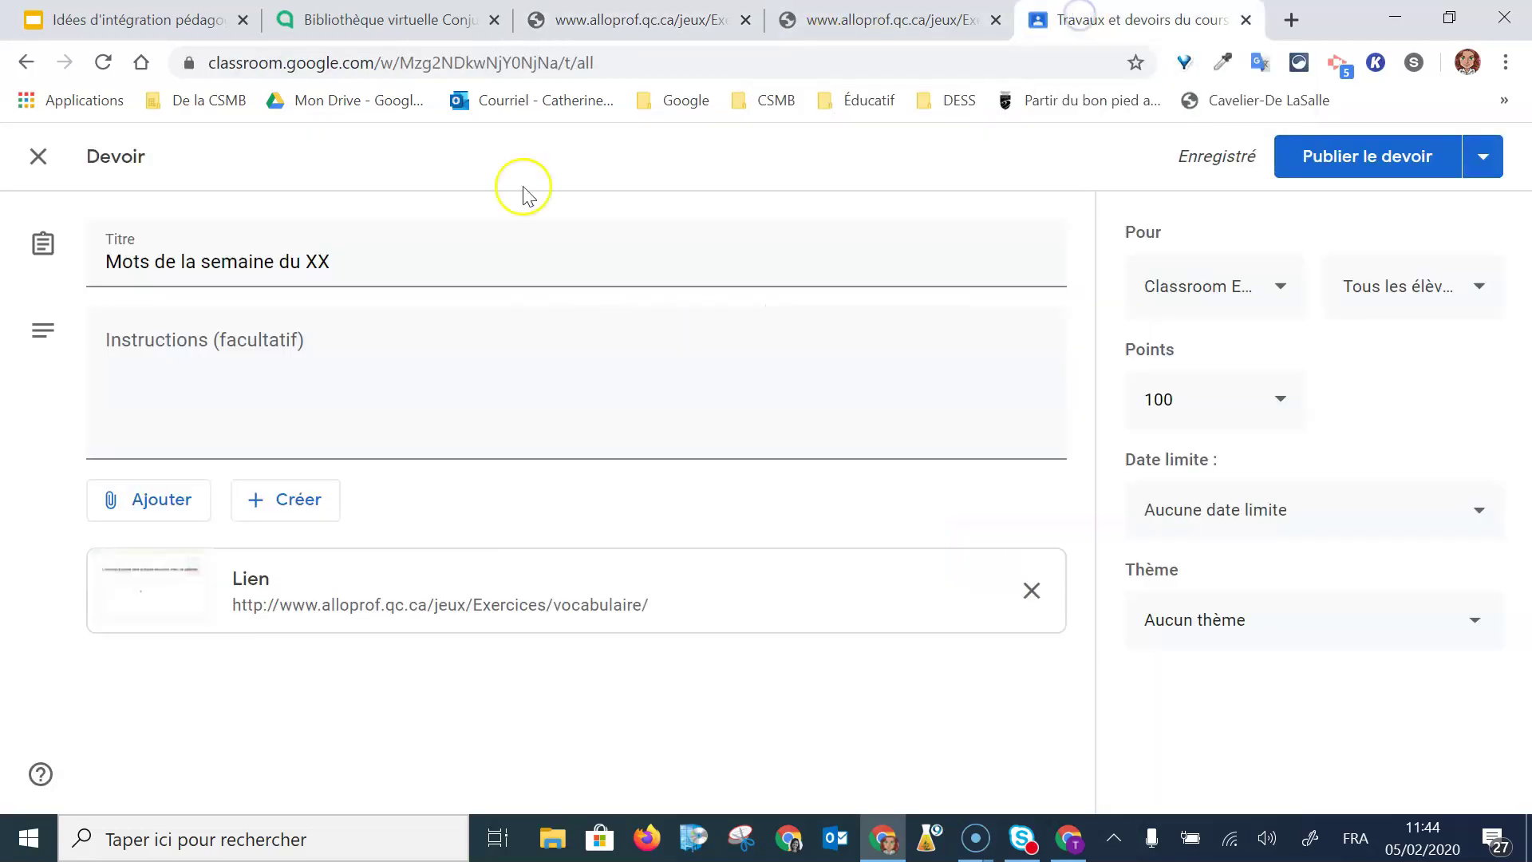
Write 'Code de la semaine:' followed by the code 3695RAW in the instructions
click(243, 366)
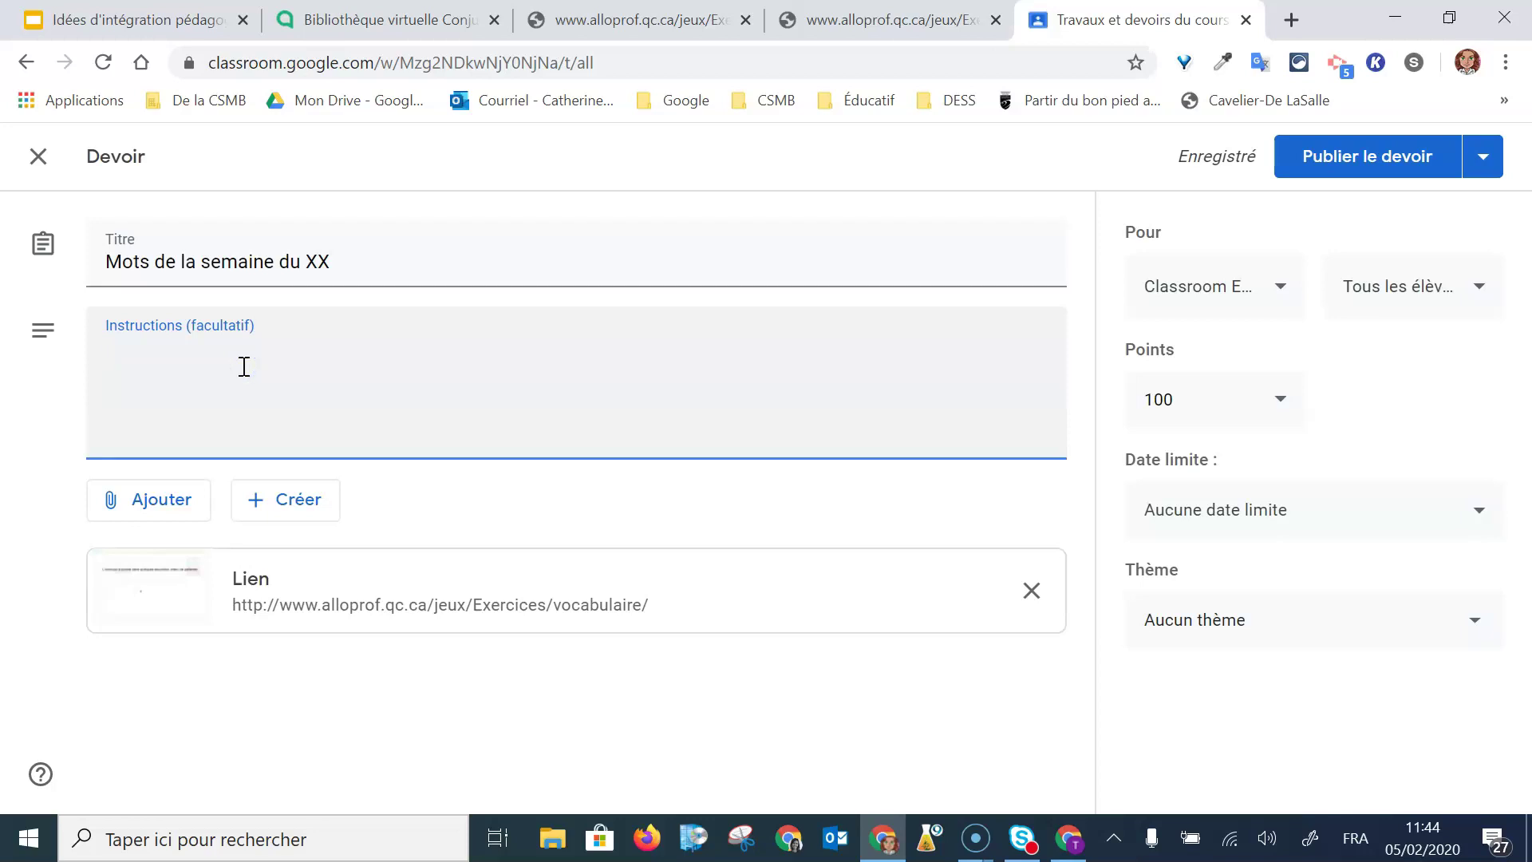
text(Cod)
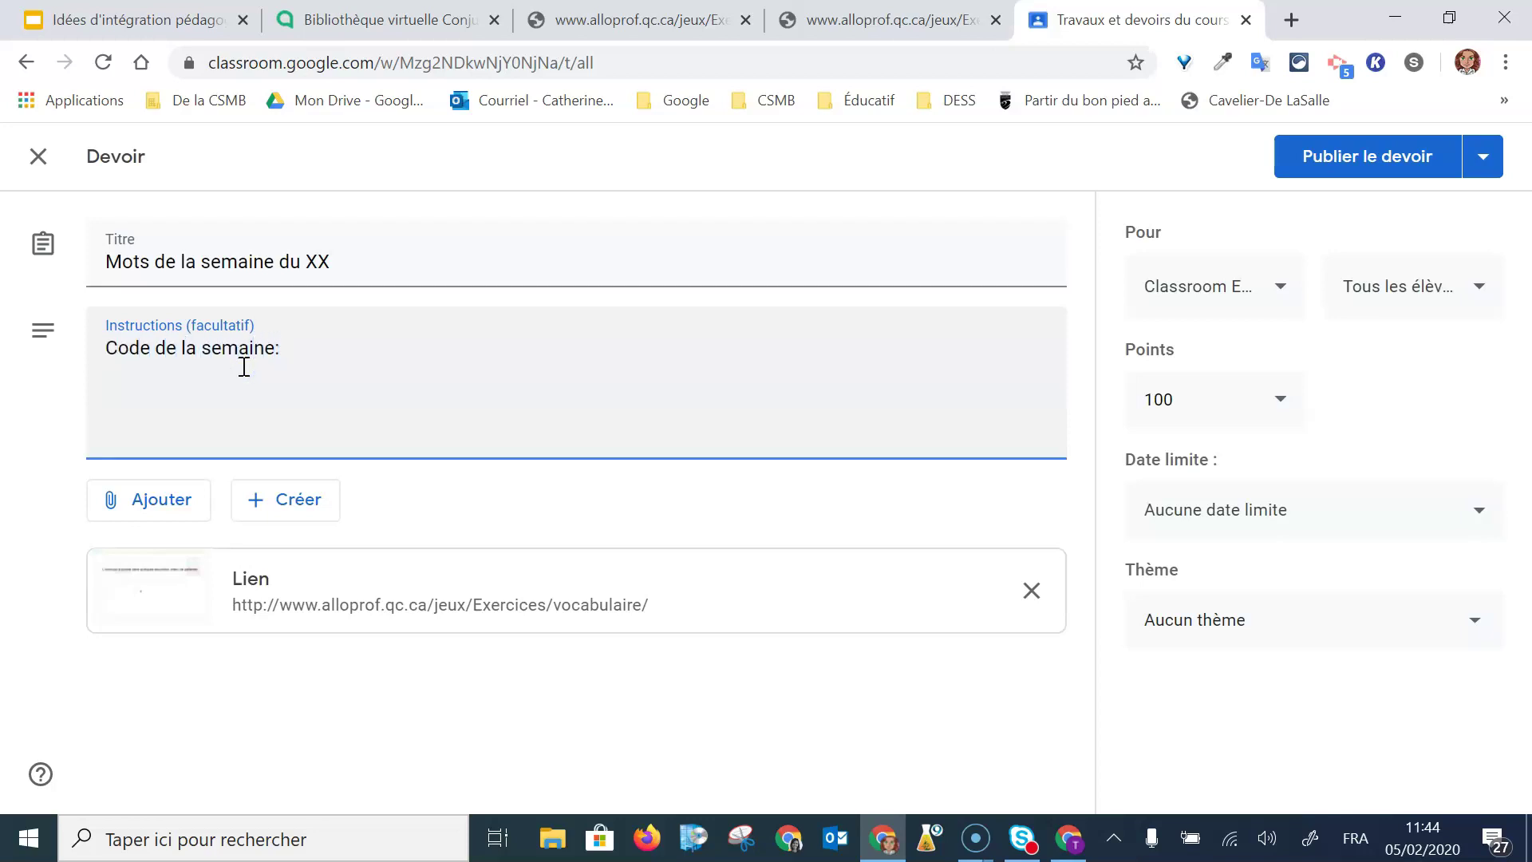
text(e de la semaine:)
key(ctrl+v)
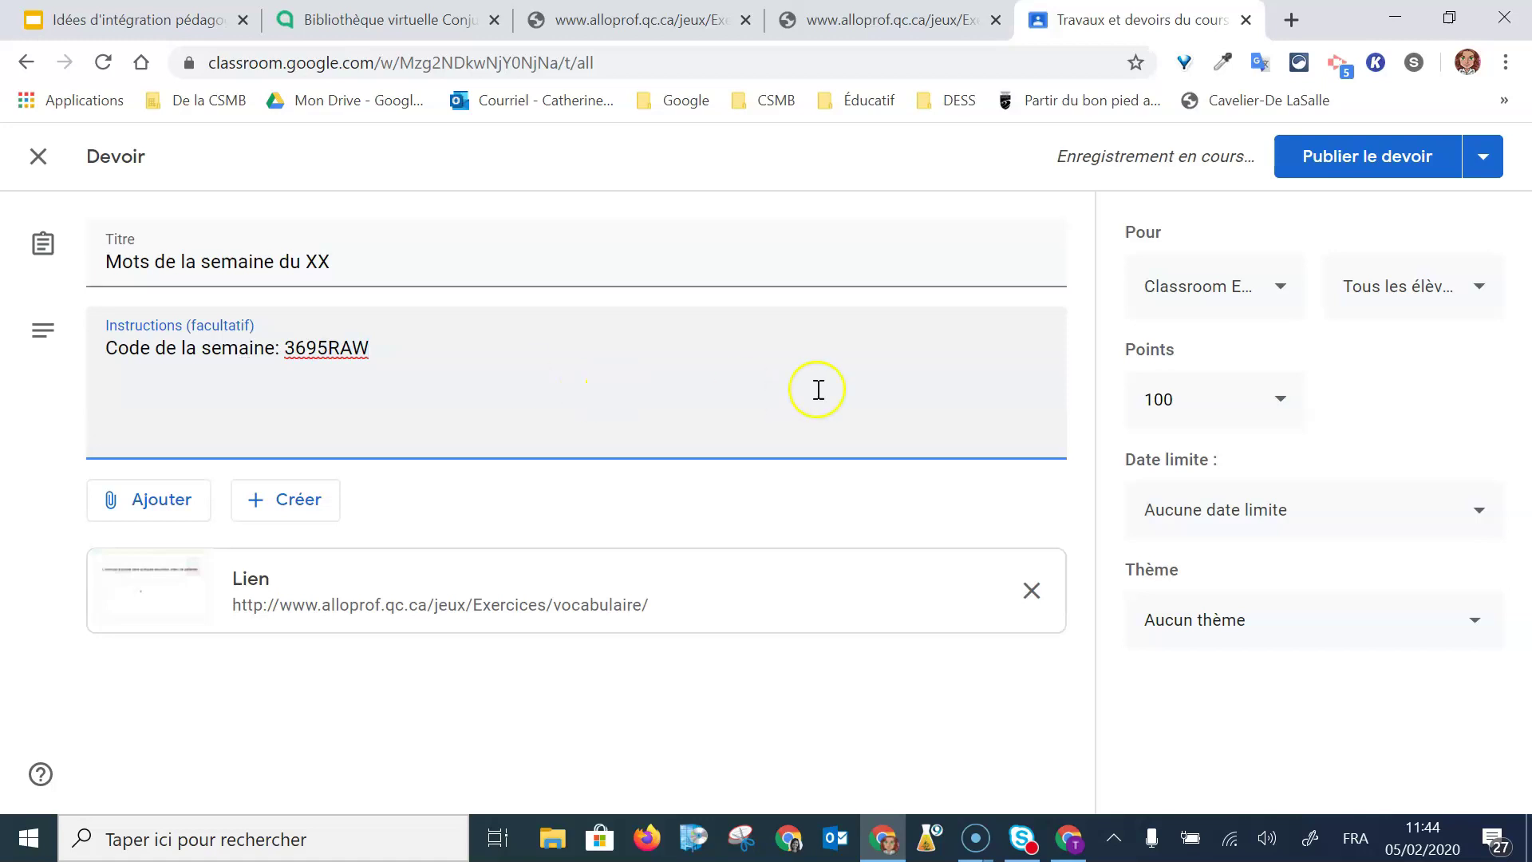
Set points to 'Pas de note', topic to 'français', and publish the assignment
click(1241, 390)
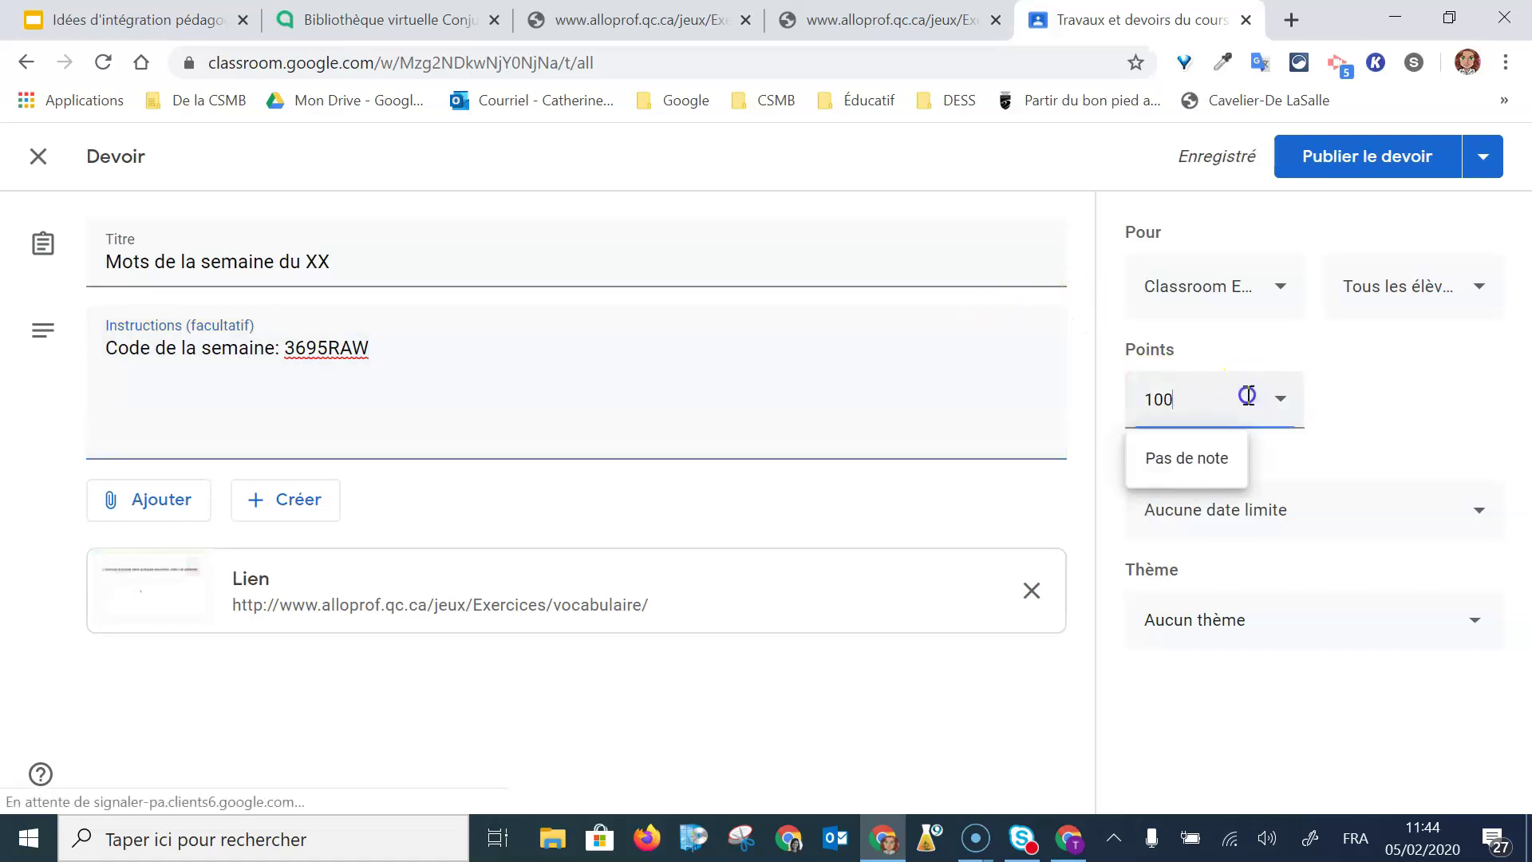
click(1192, 460)
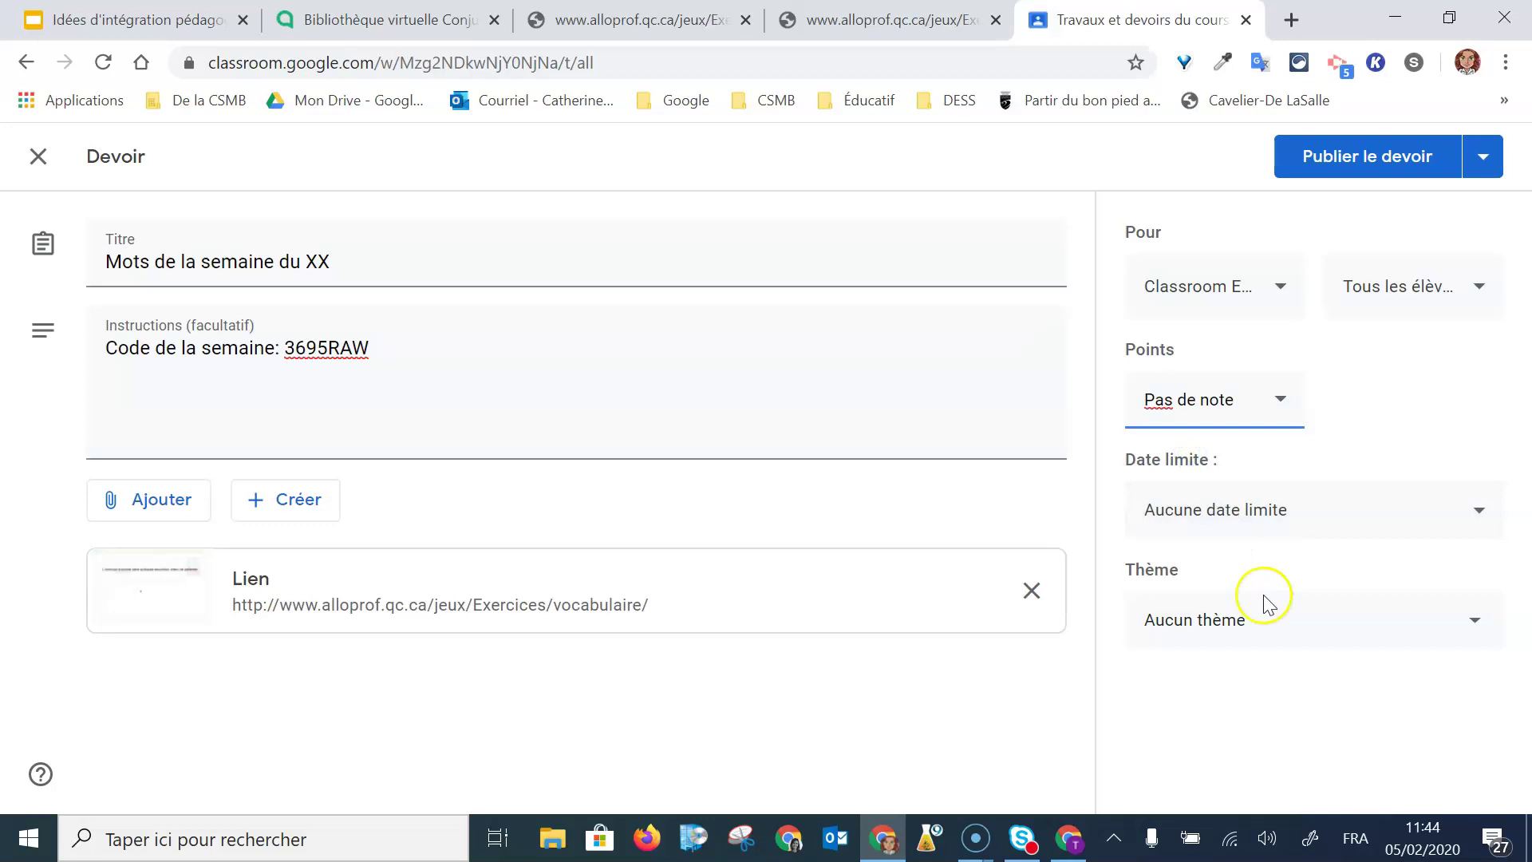
click(1258, 622)
click(1229, 568)
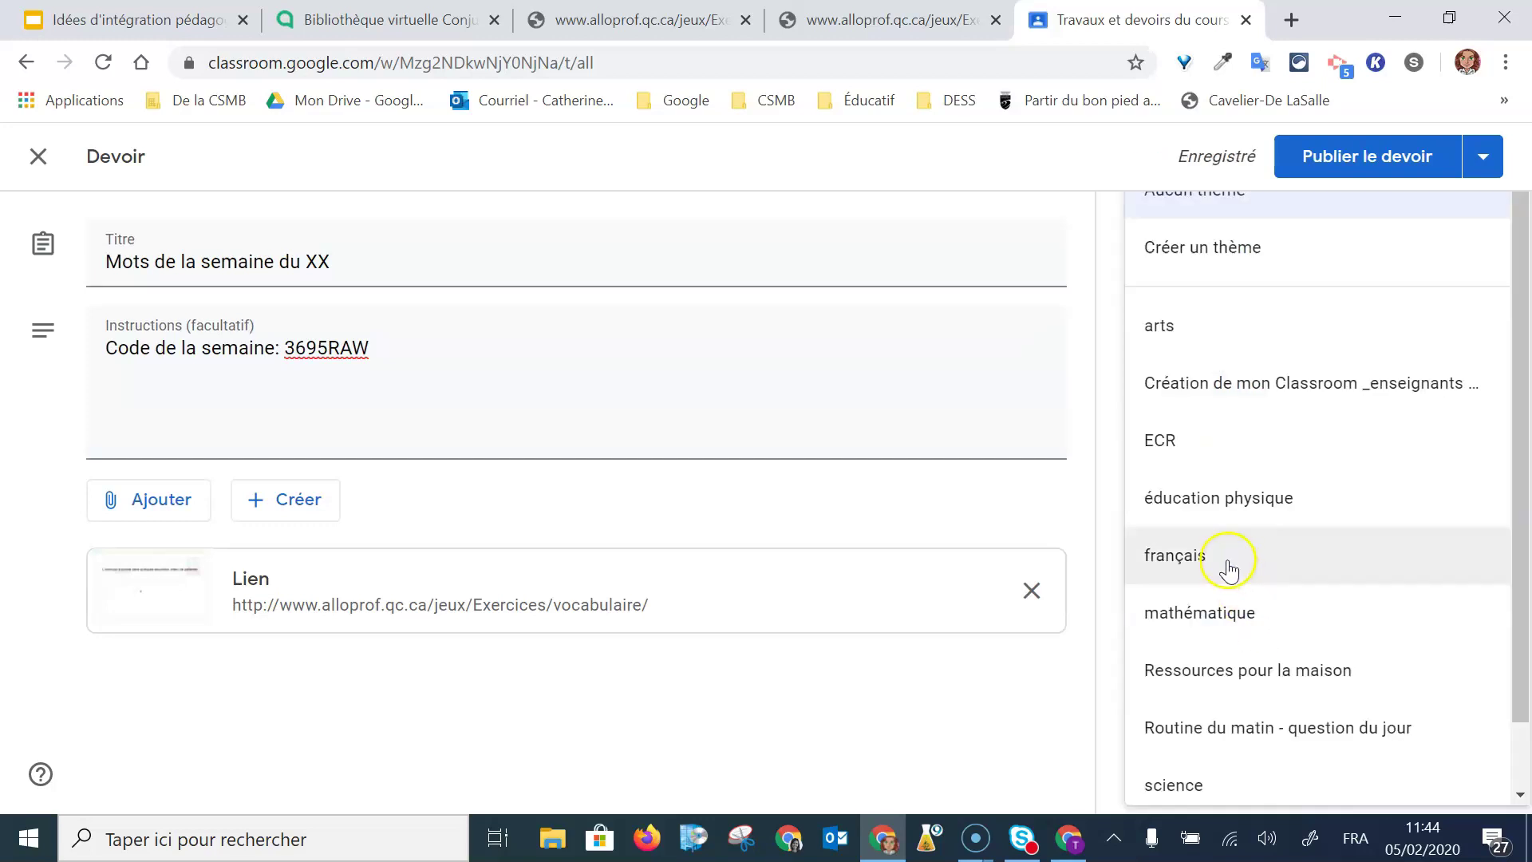
click(1229, 568)
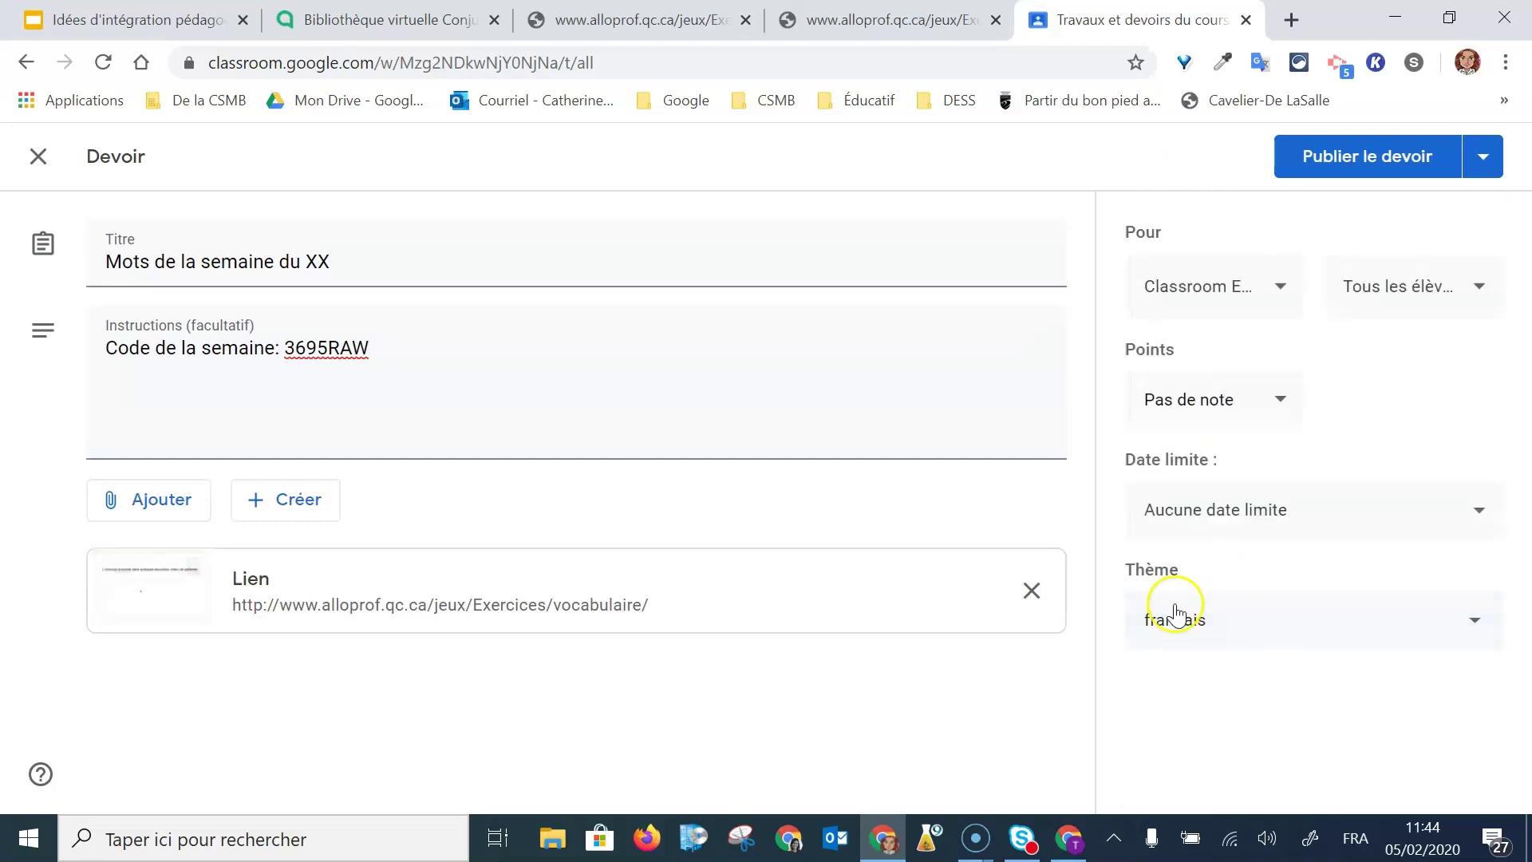
click(1319, 162)
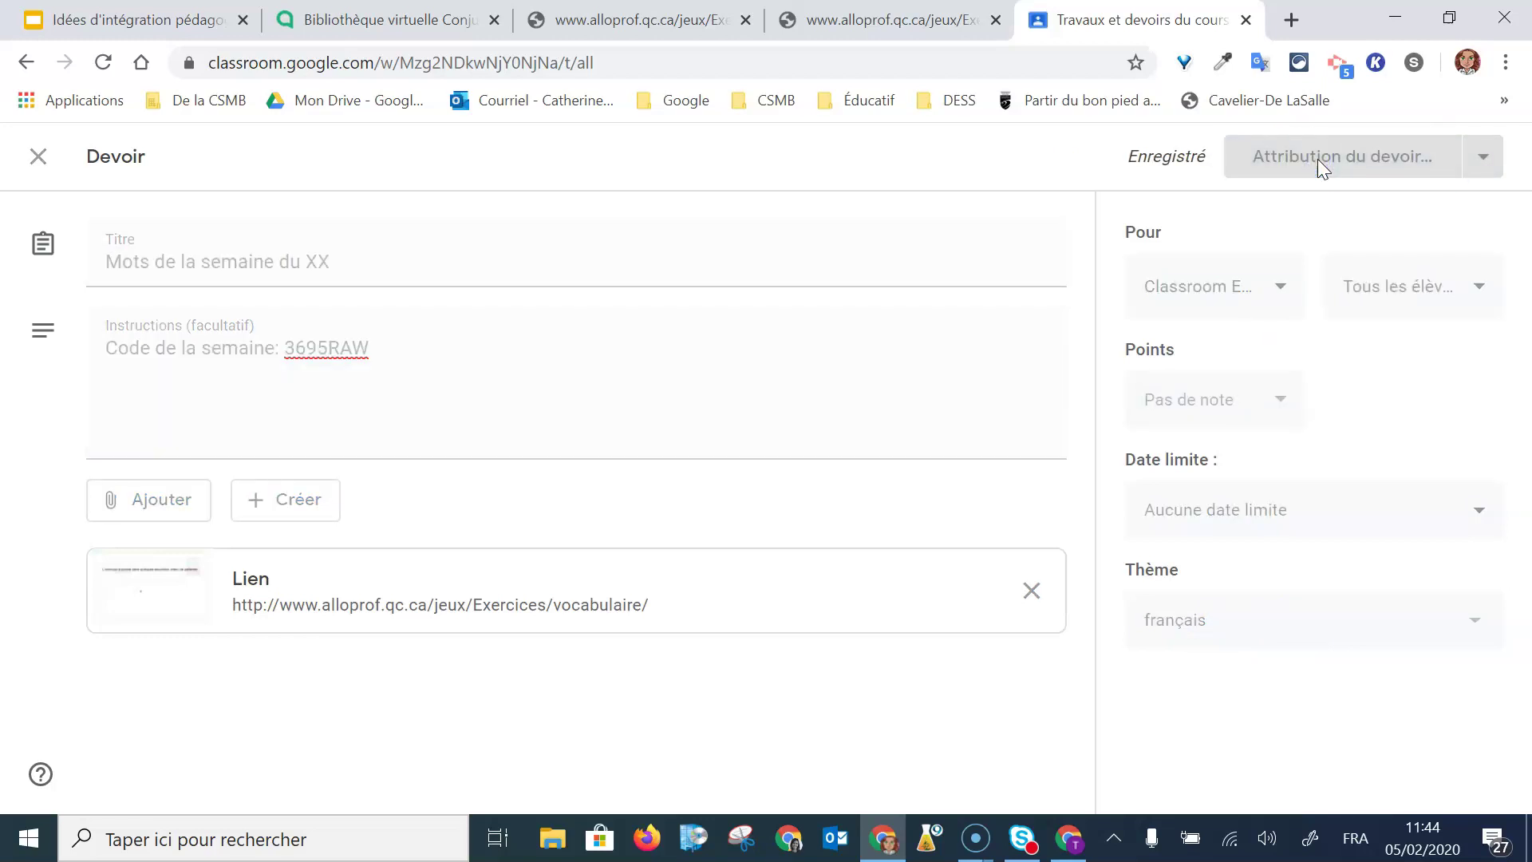
click(928, 24)
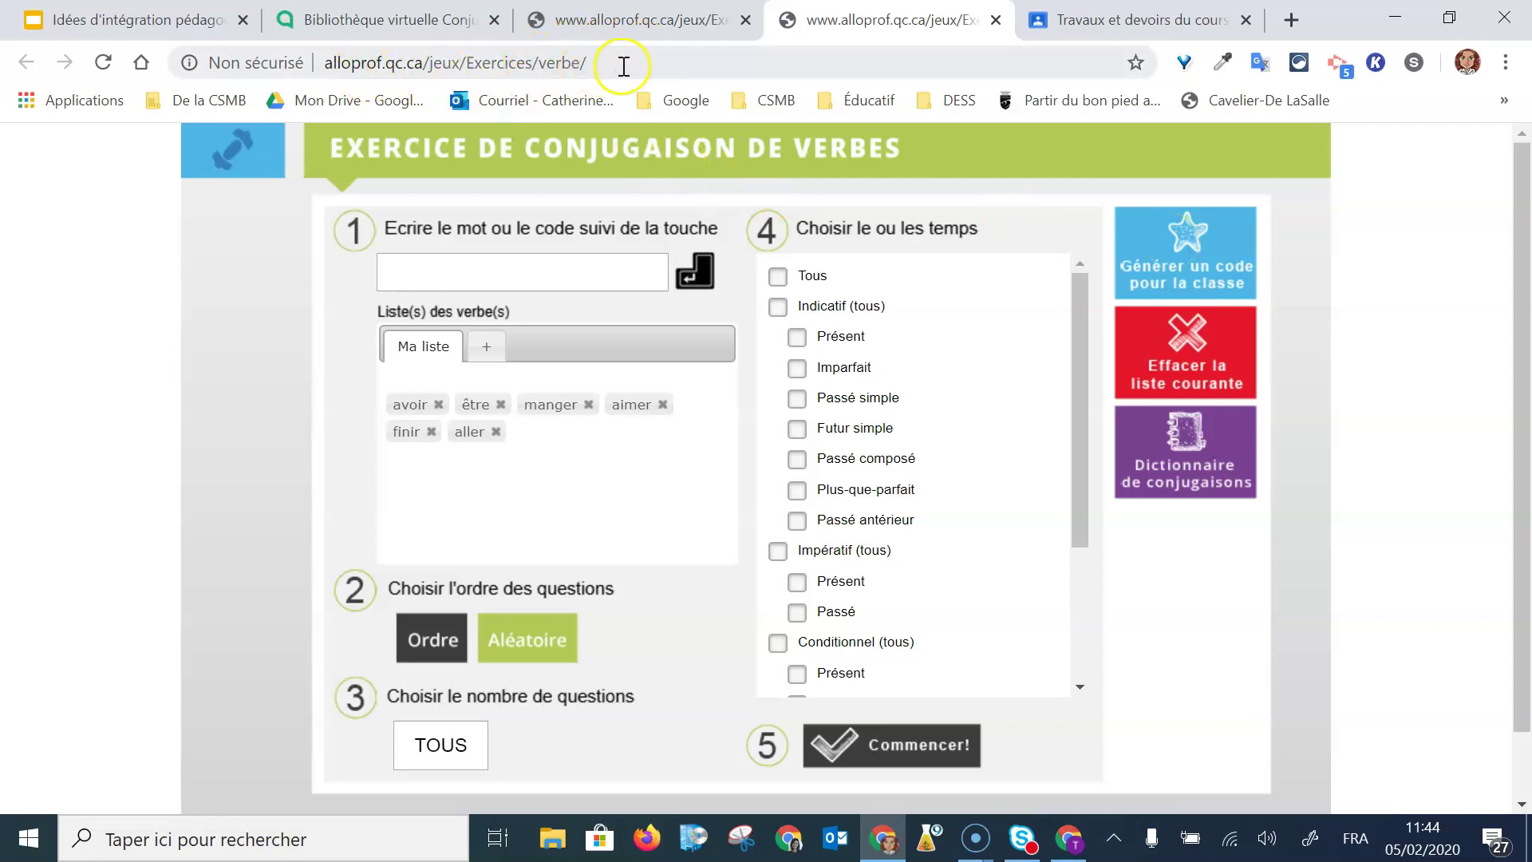
click(1188, 263)
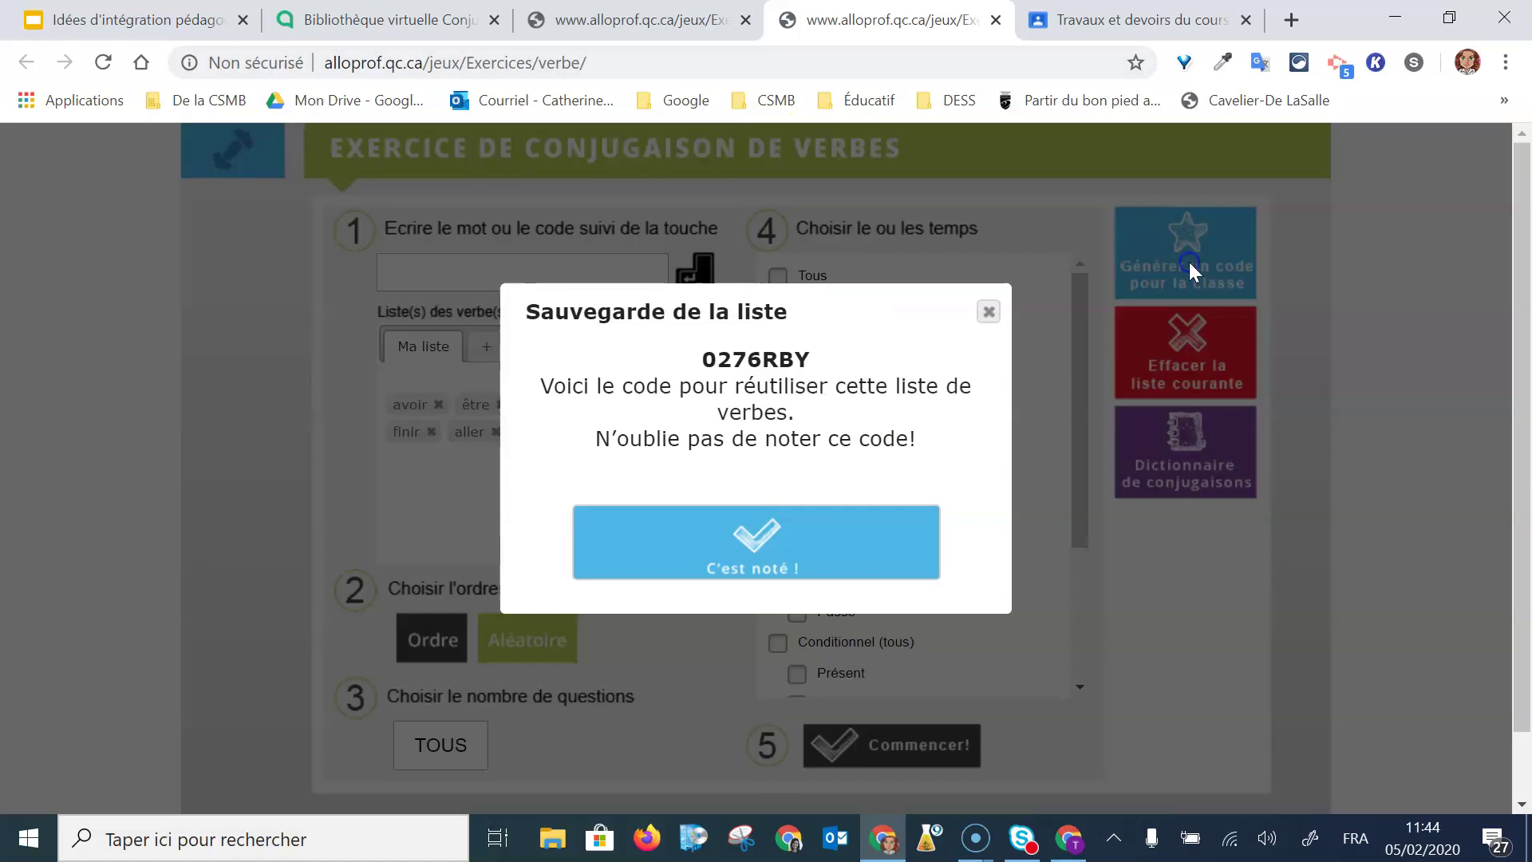
click(989, 311)
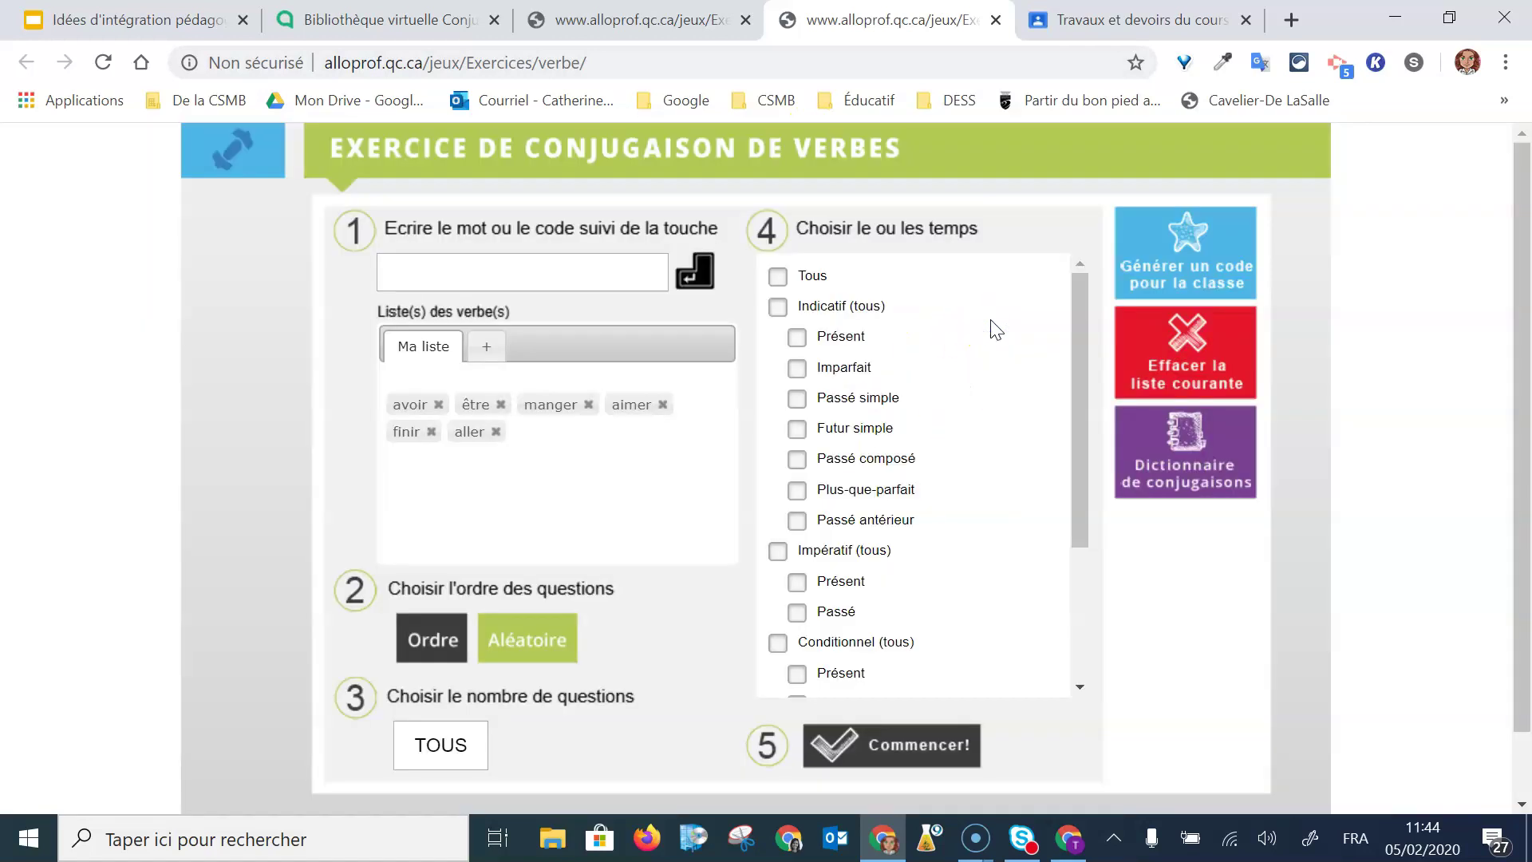
click(1073, 838)
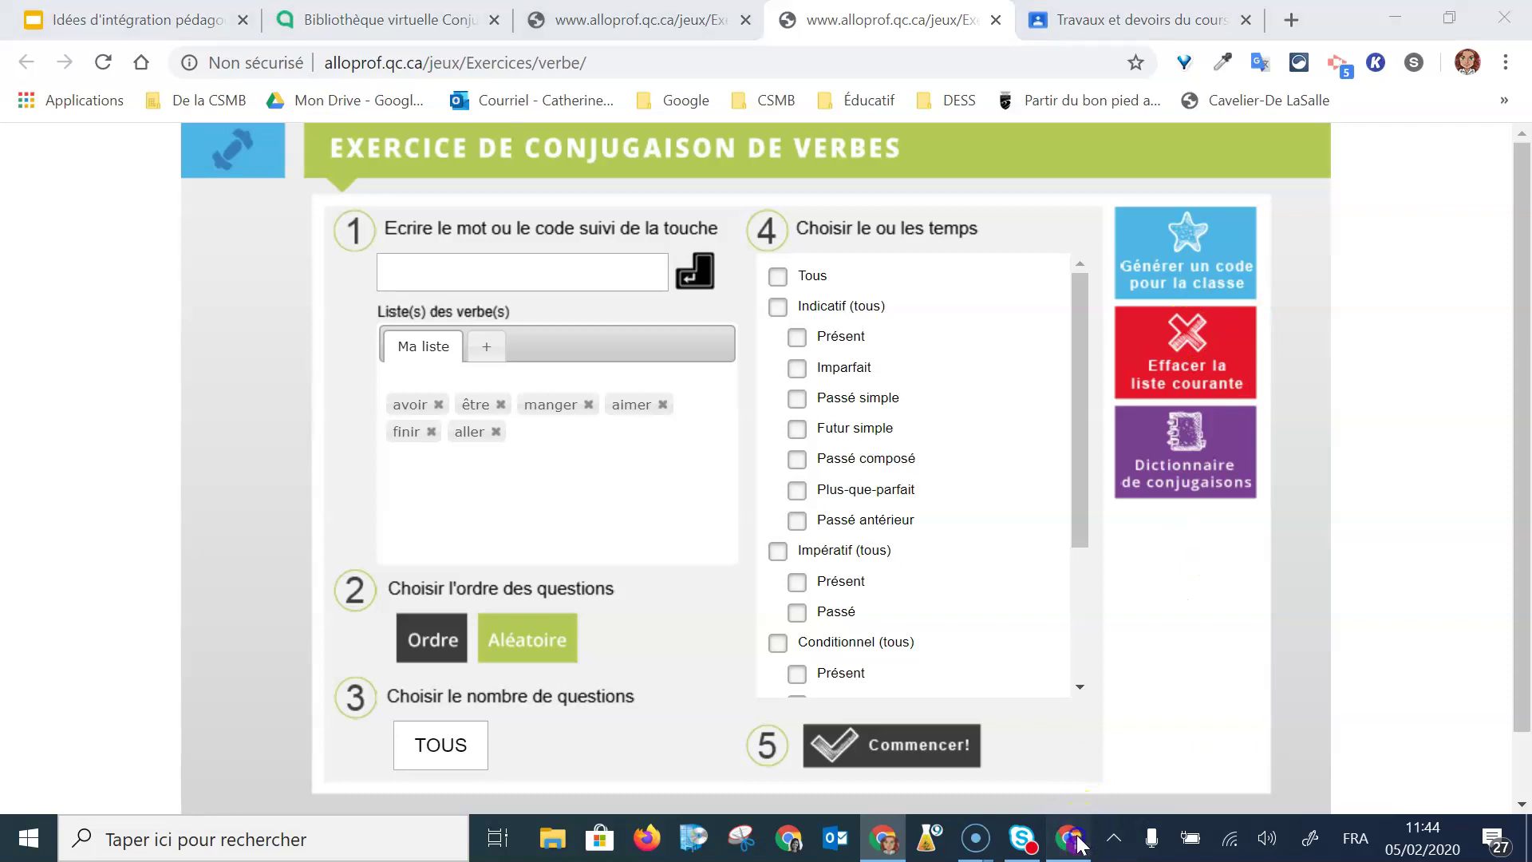
As the student, expand 'Mots de la semaine du XX', select code 3695RAW, and follow its Alloprof link
click(156, 264)
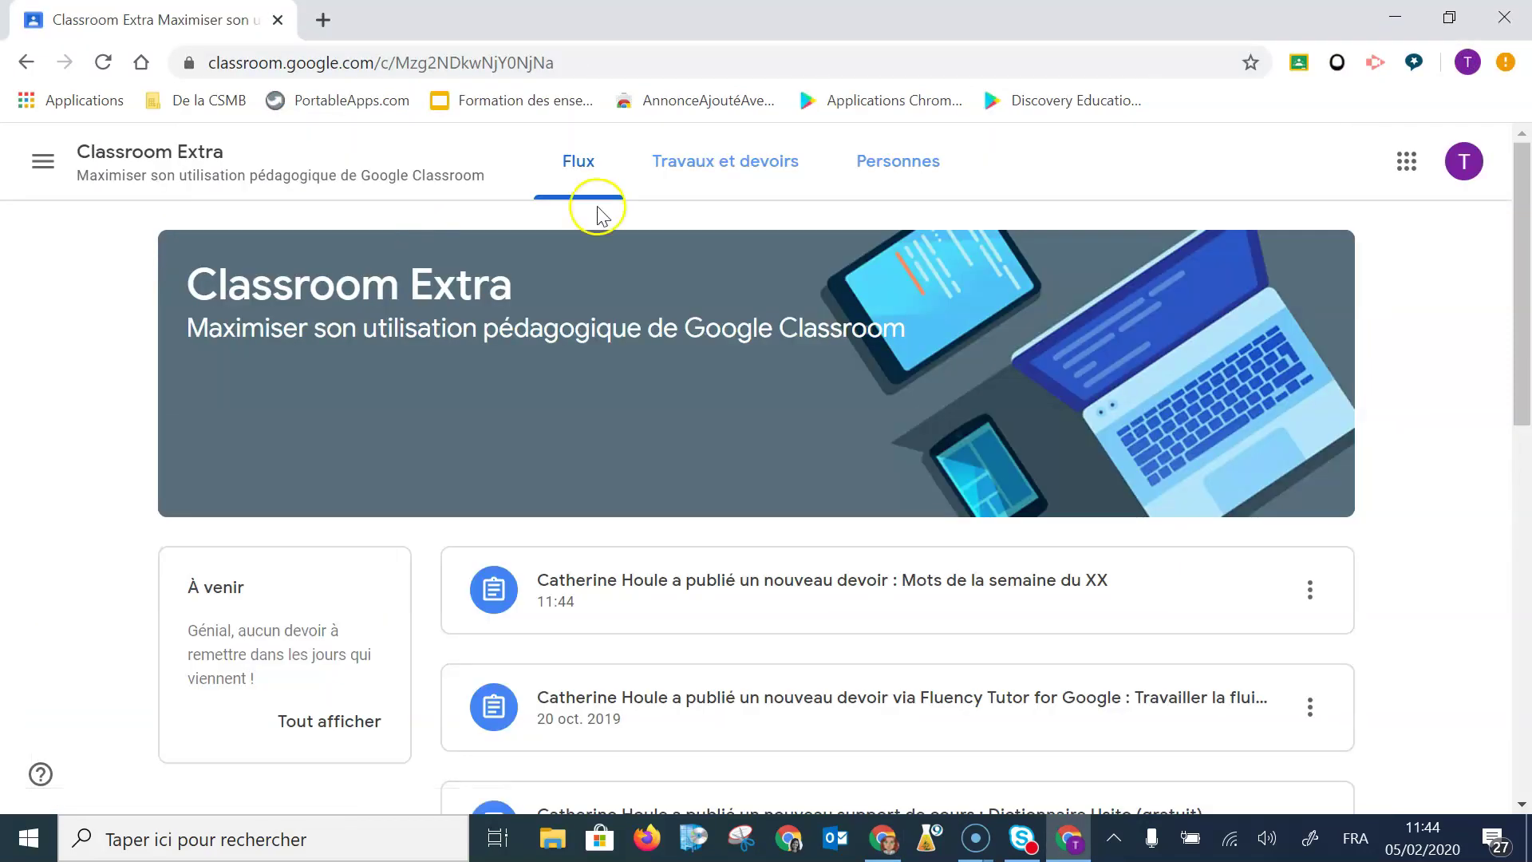
click(709, 174)
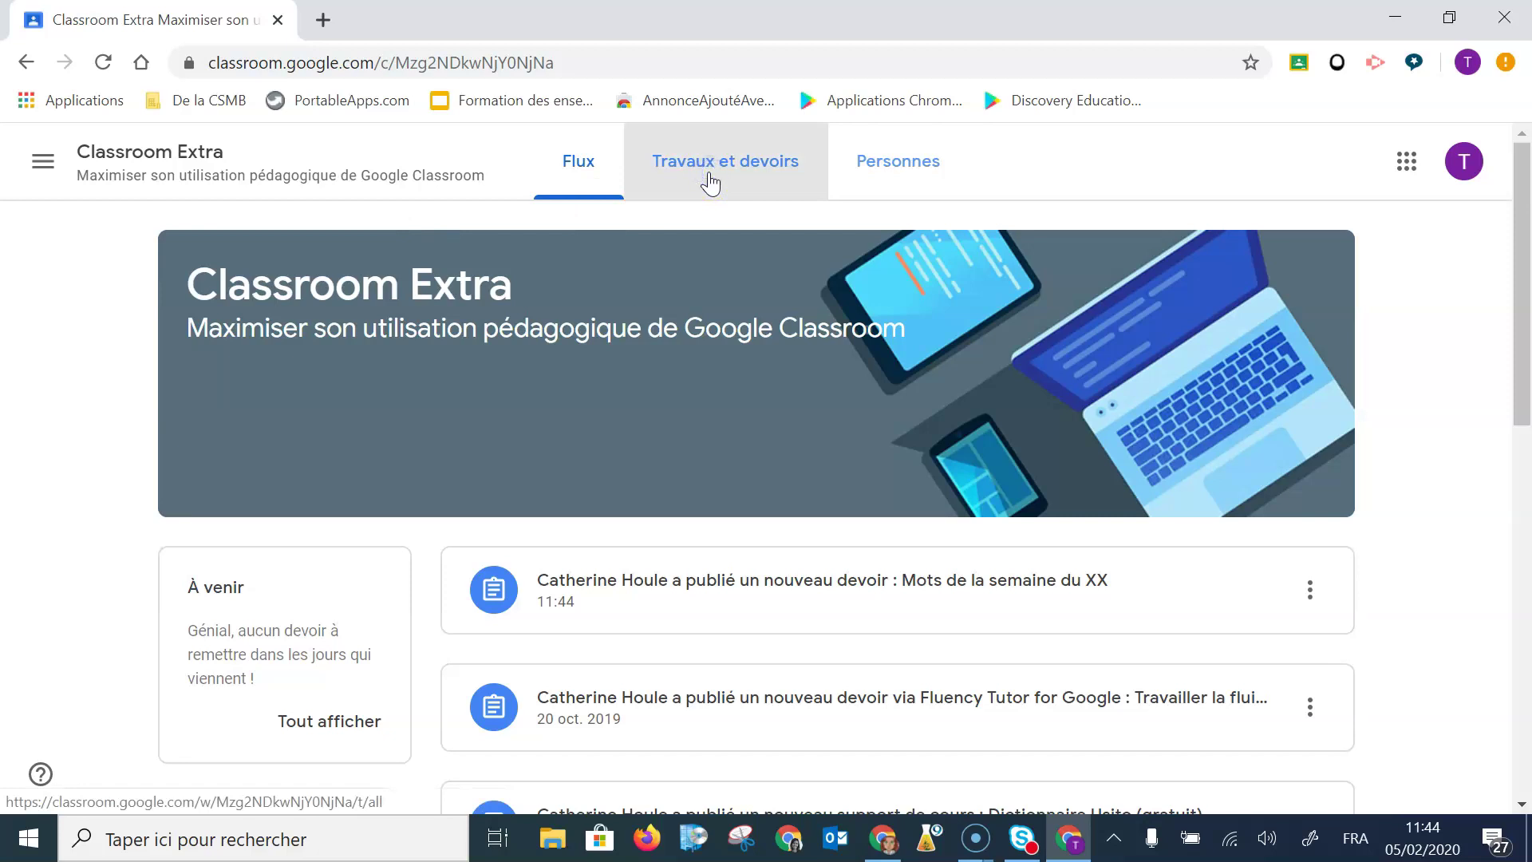
scroll(890, 325, down, 3)
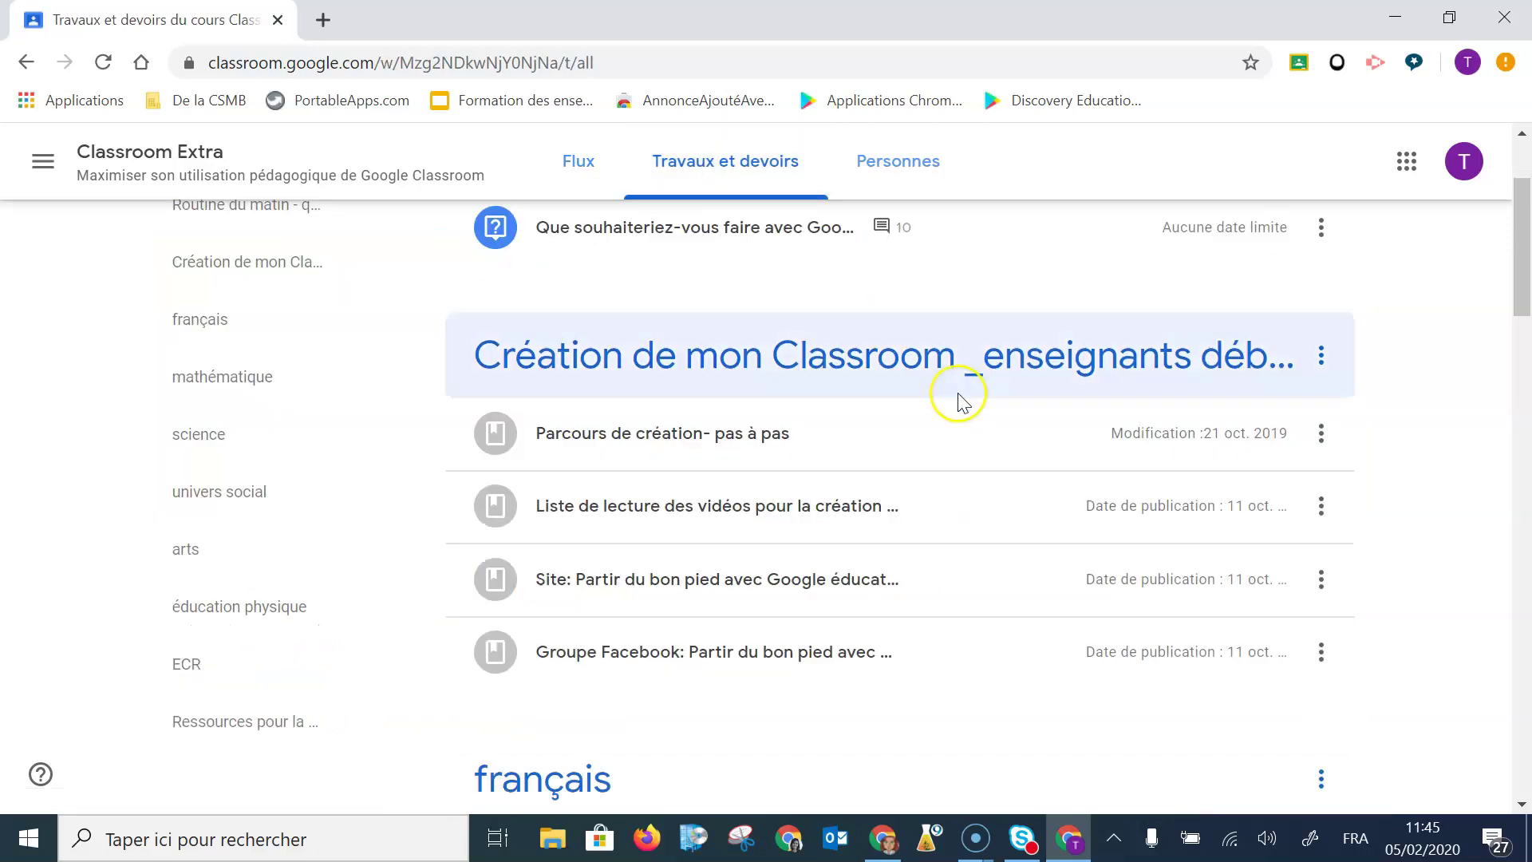
scroll(883, 547, down, 5)
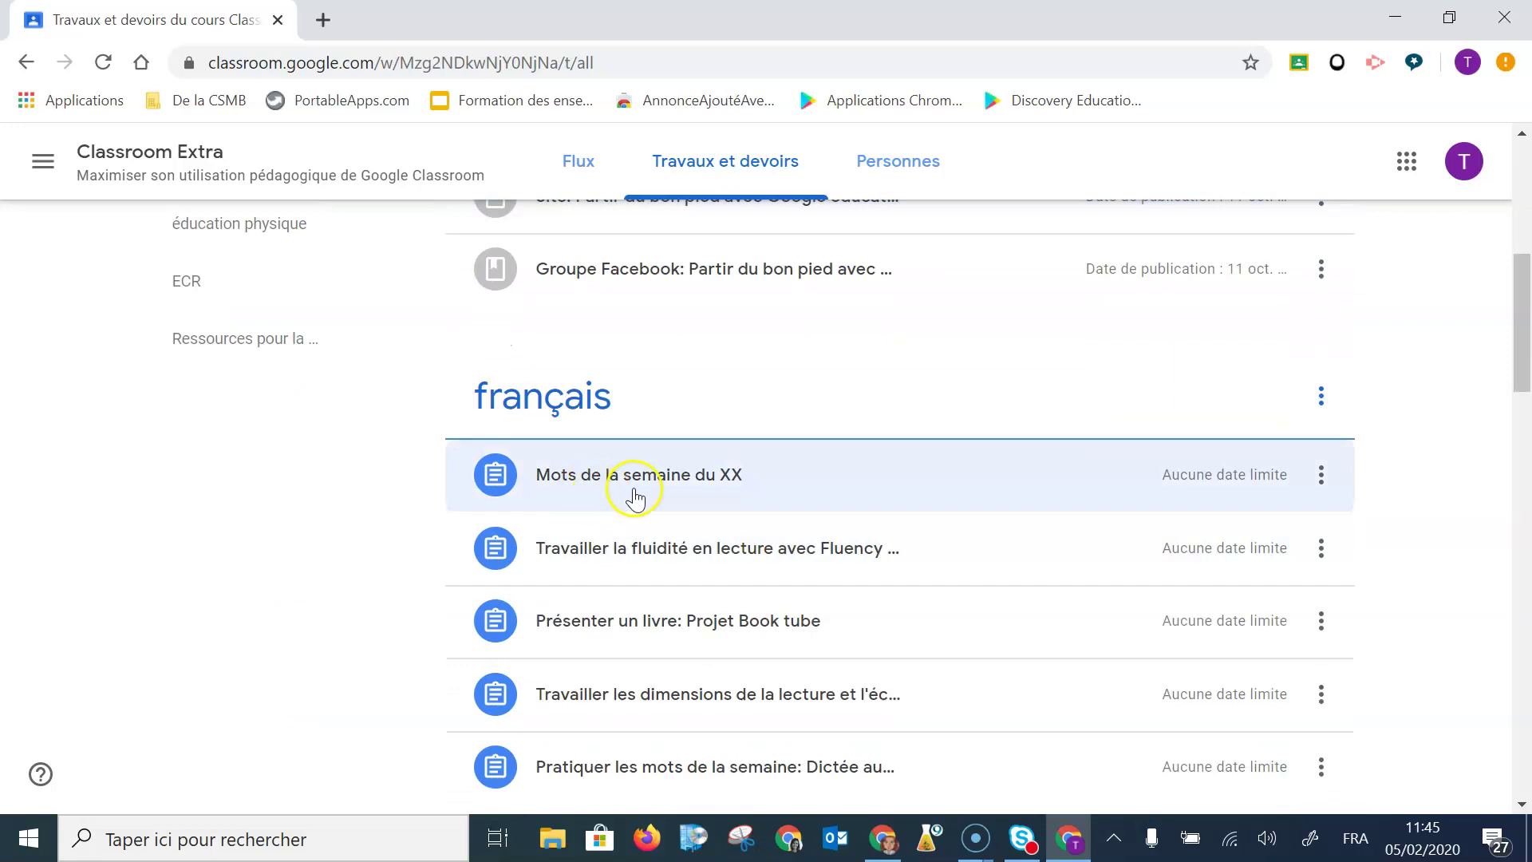
click(634, 491)
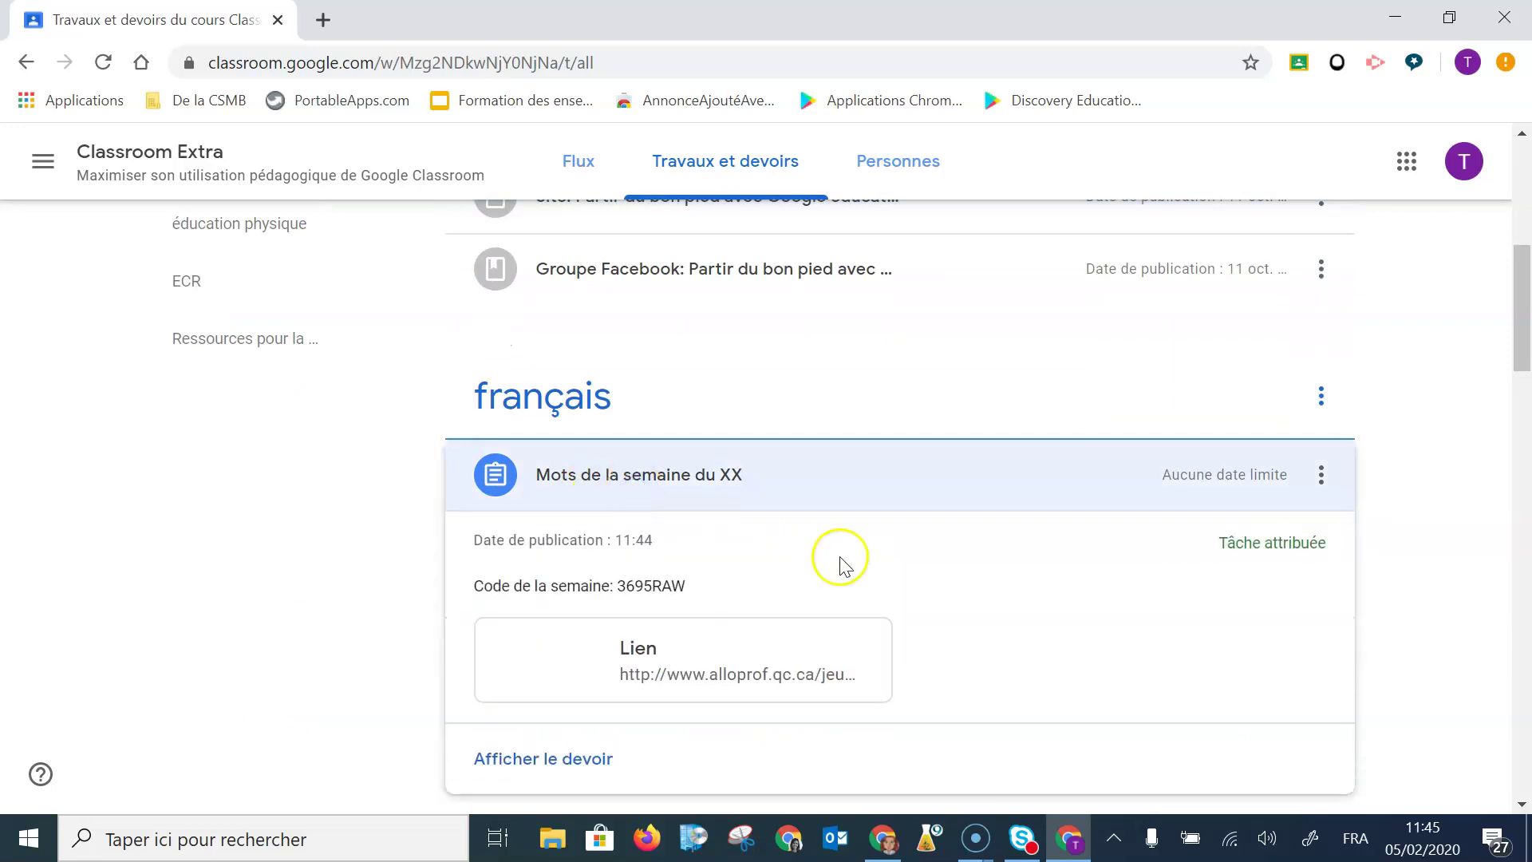
click(691, 585)
drag(692, 585, 661, 585)
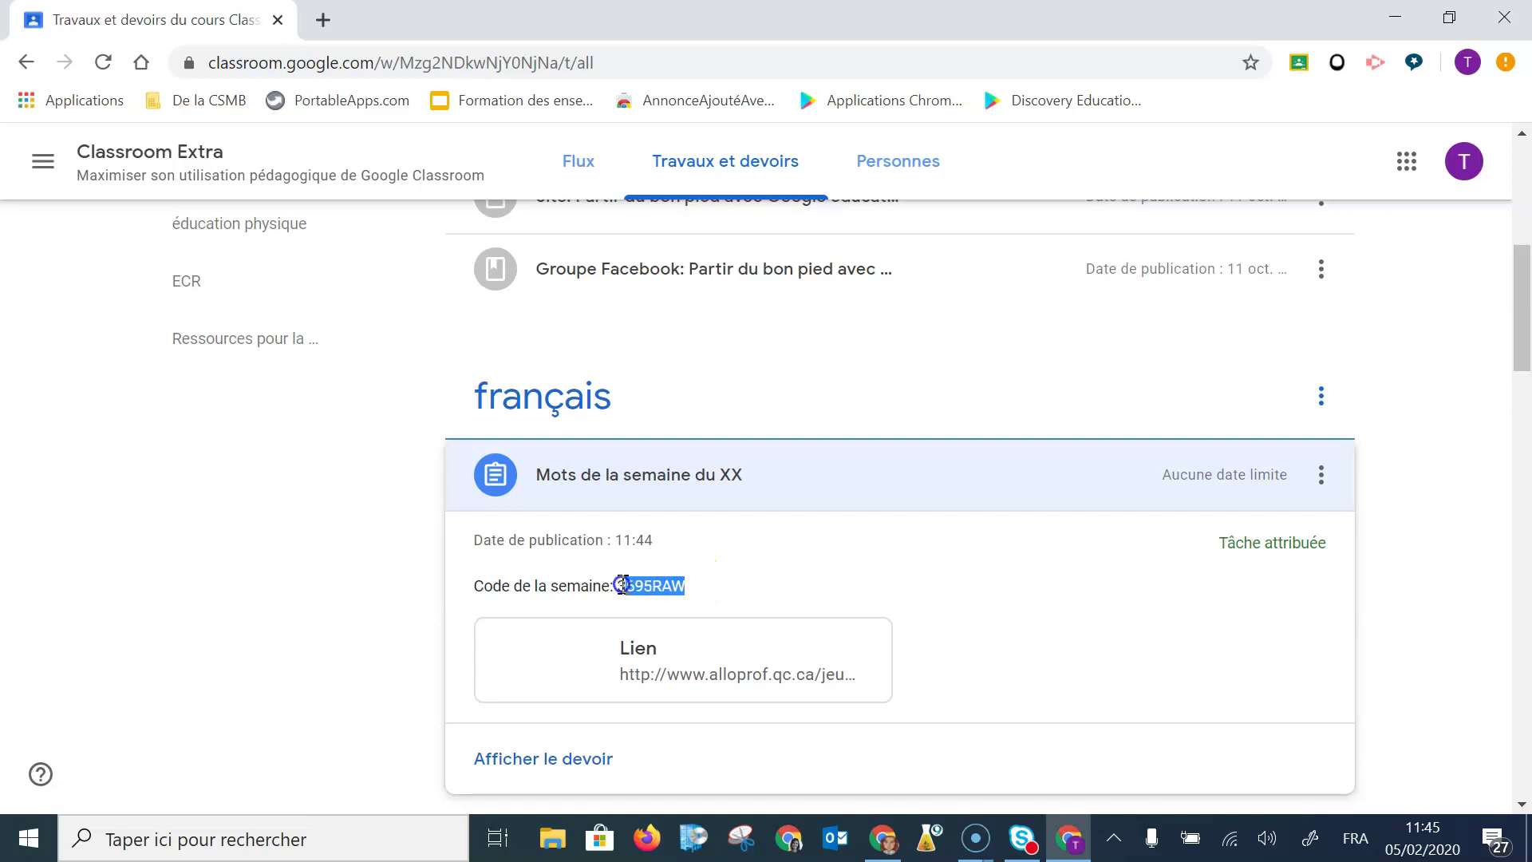
click(705, 674)
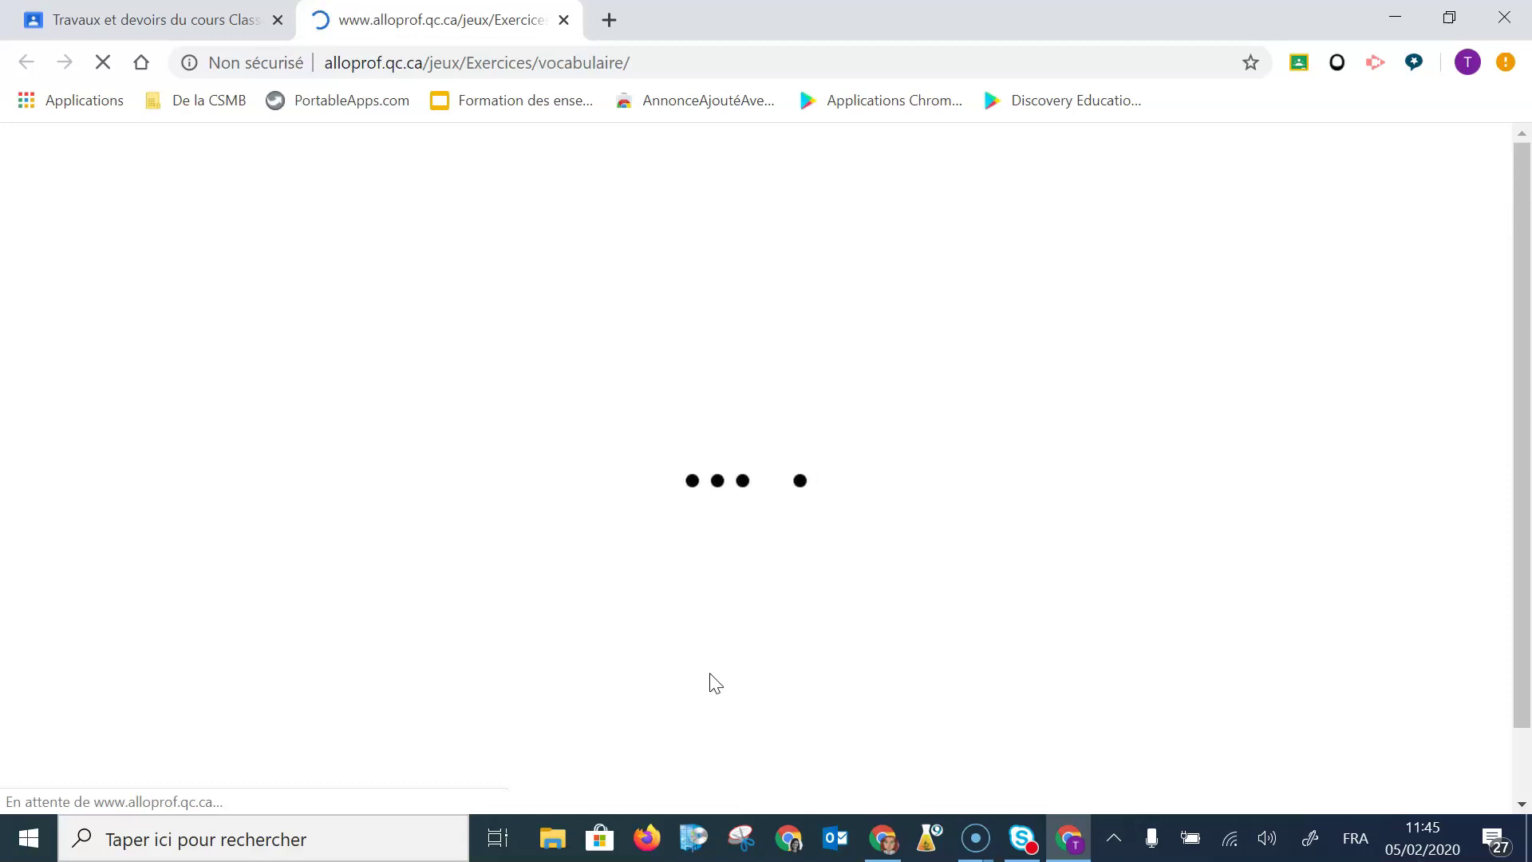
Paste code 3695RAW into the vocabulary tool to load école, maigrir, pupille and trochile
click(784, 452)
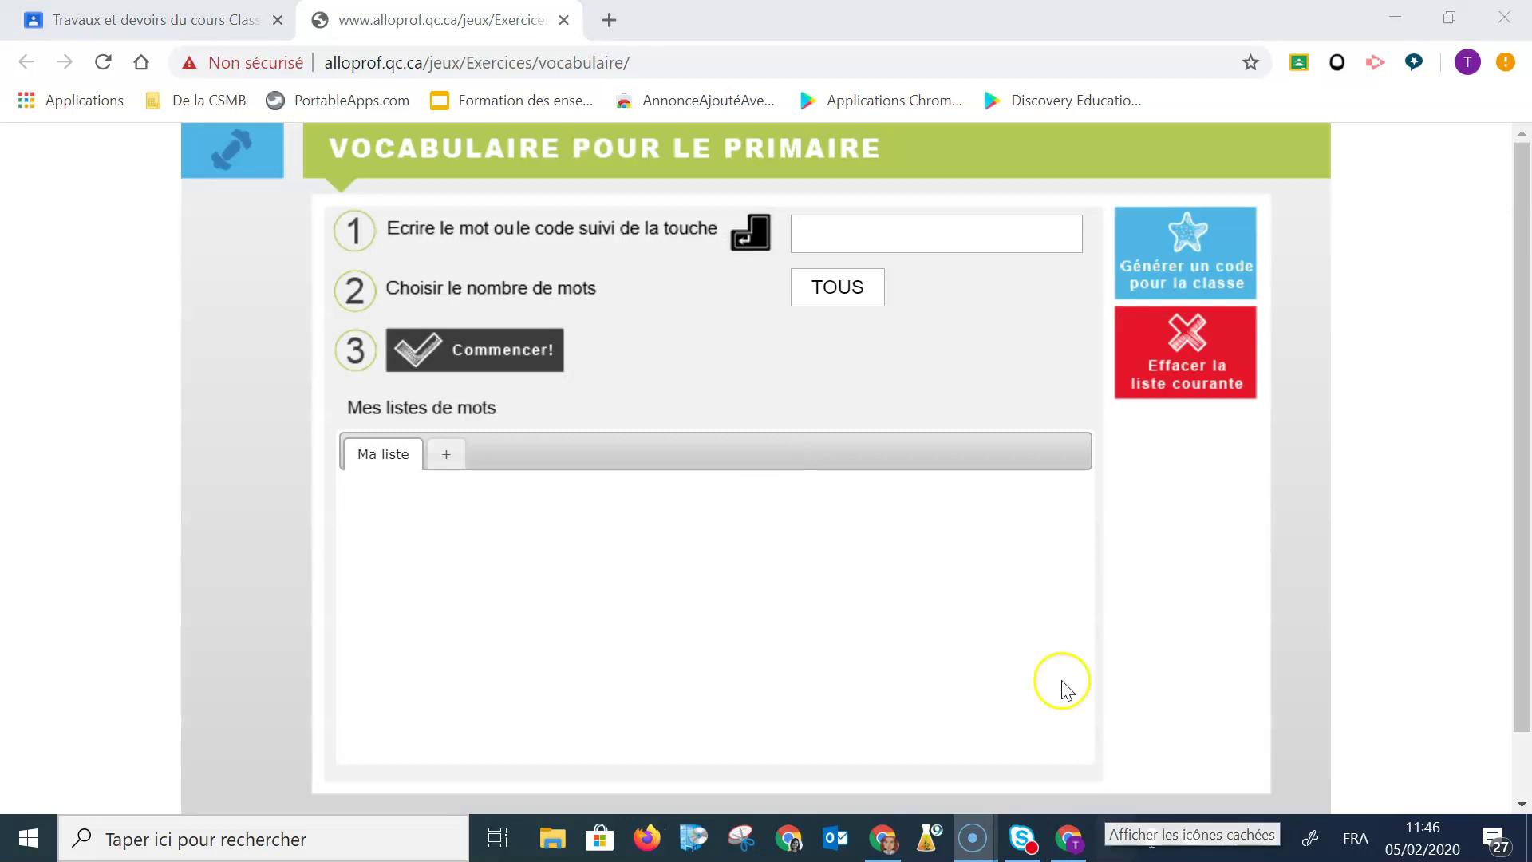
click(954, 234)
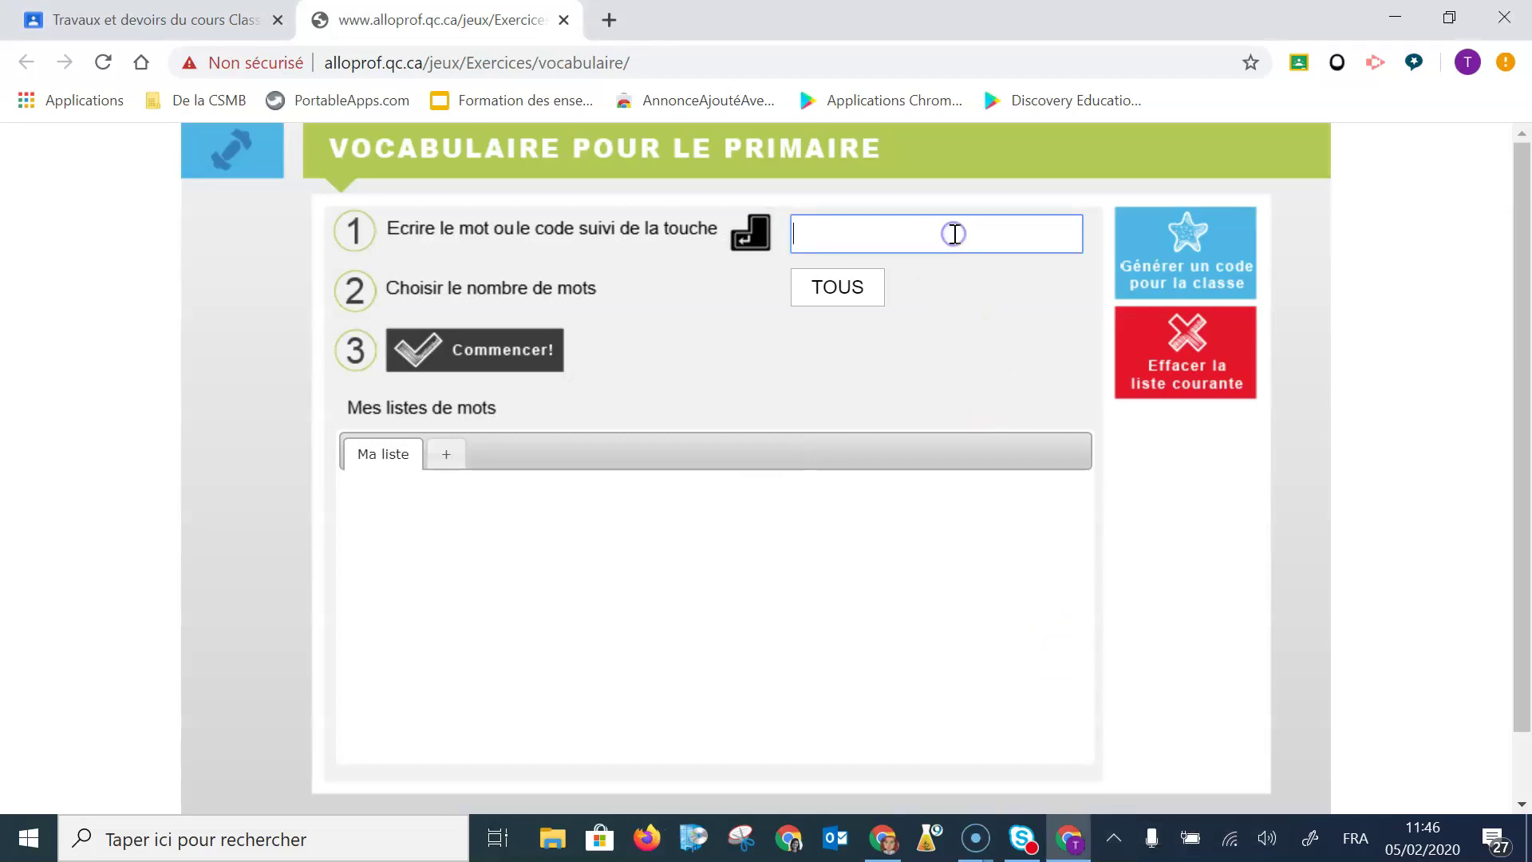
text(3695RAW)
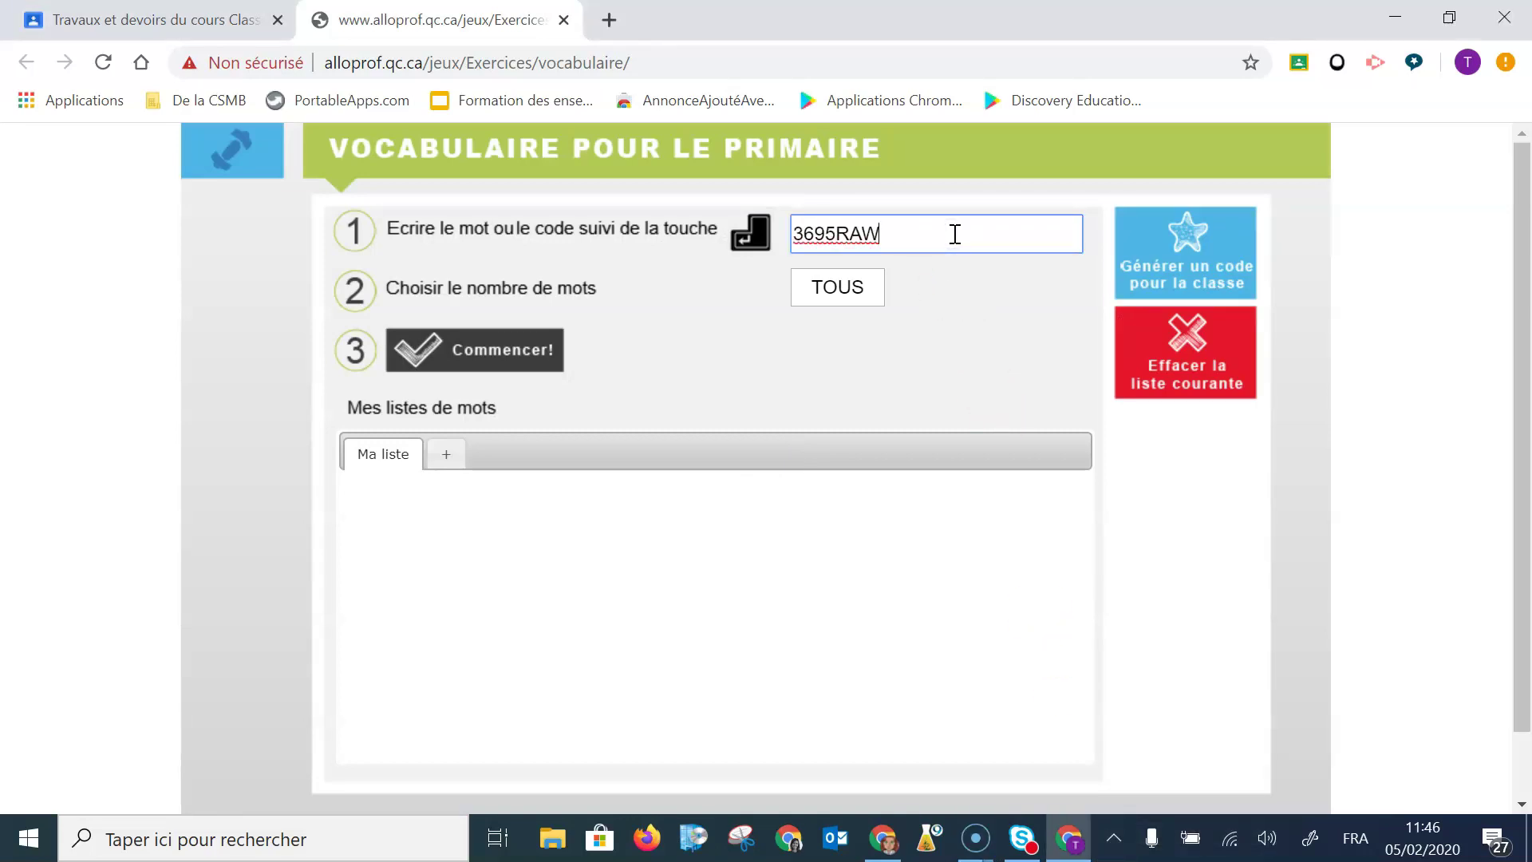
key(Return)
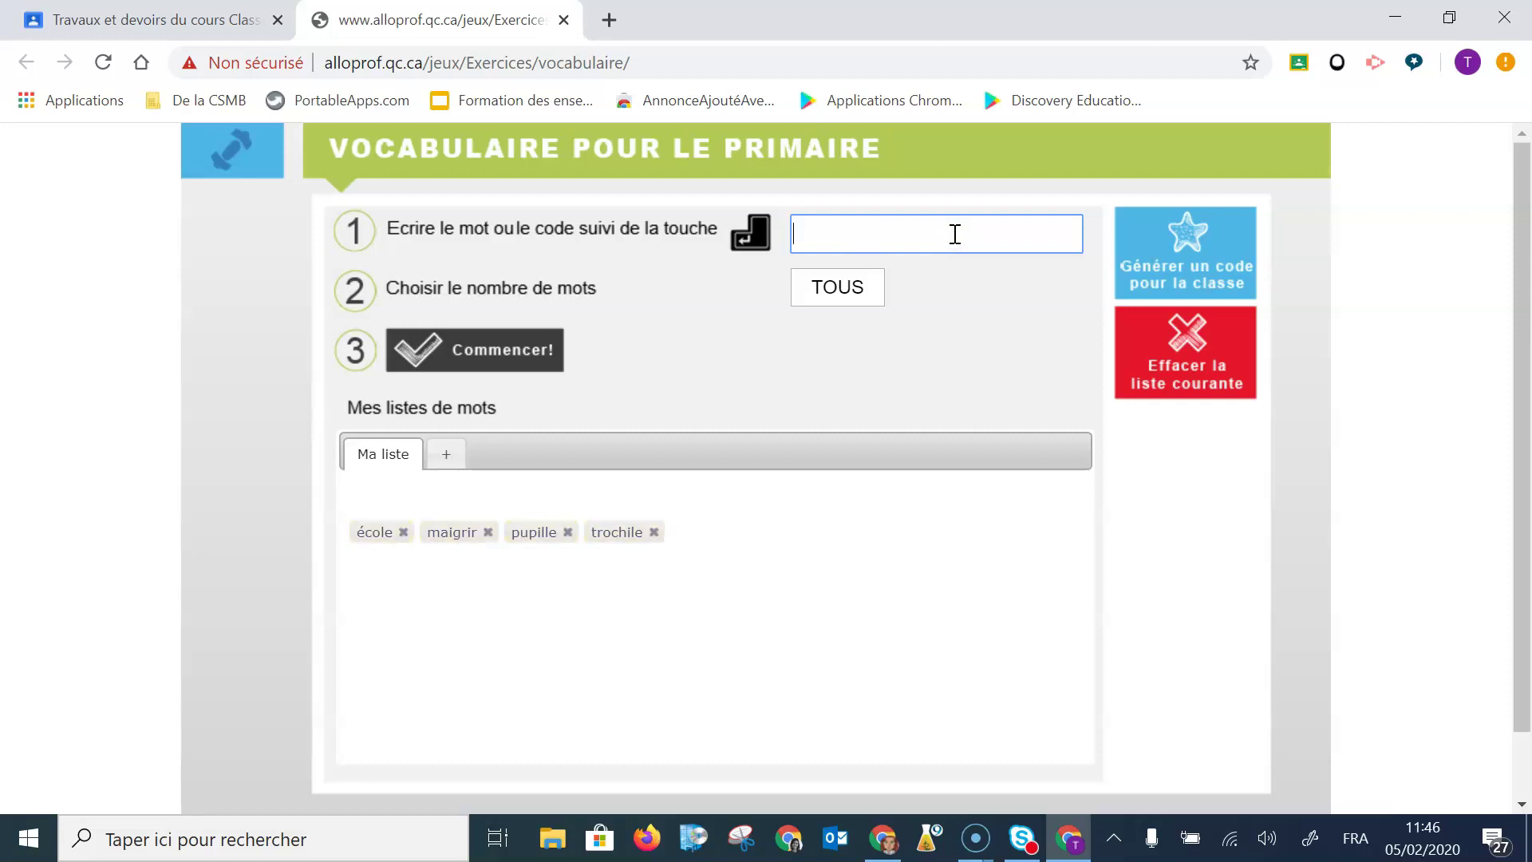